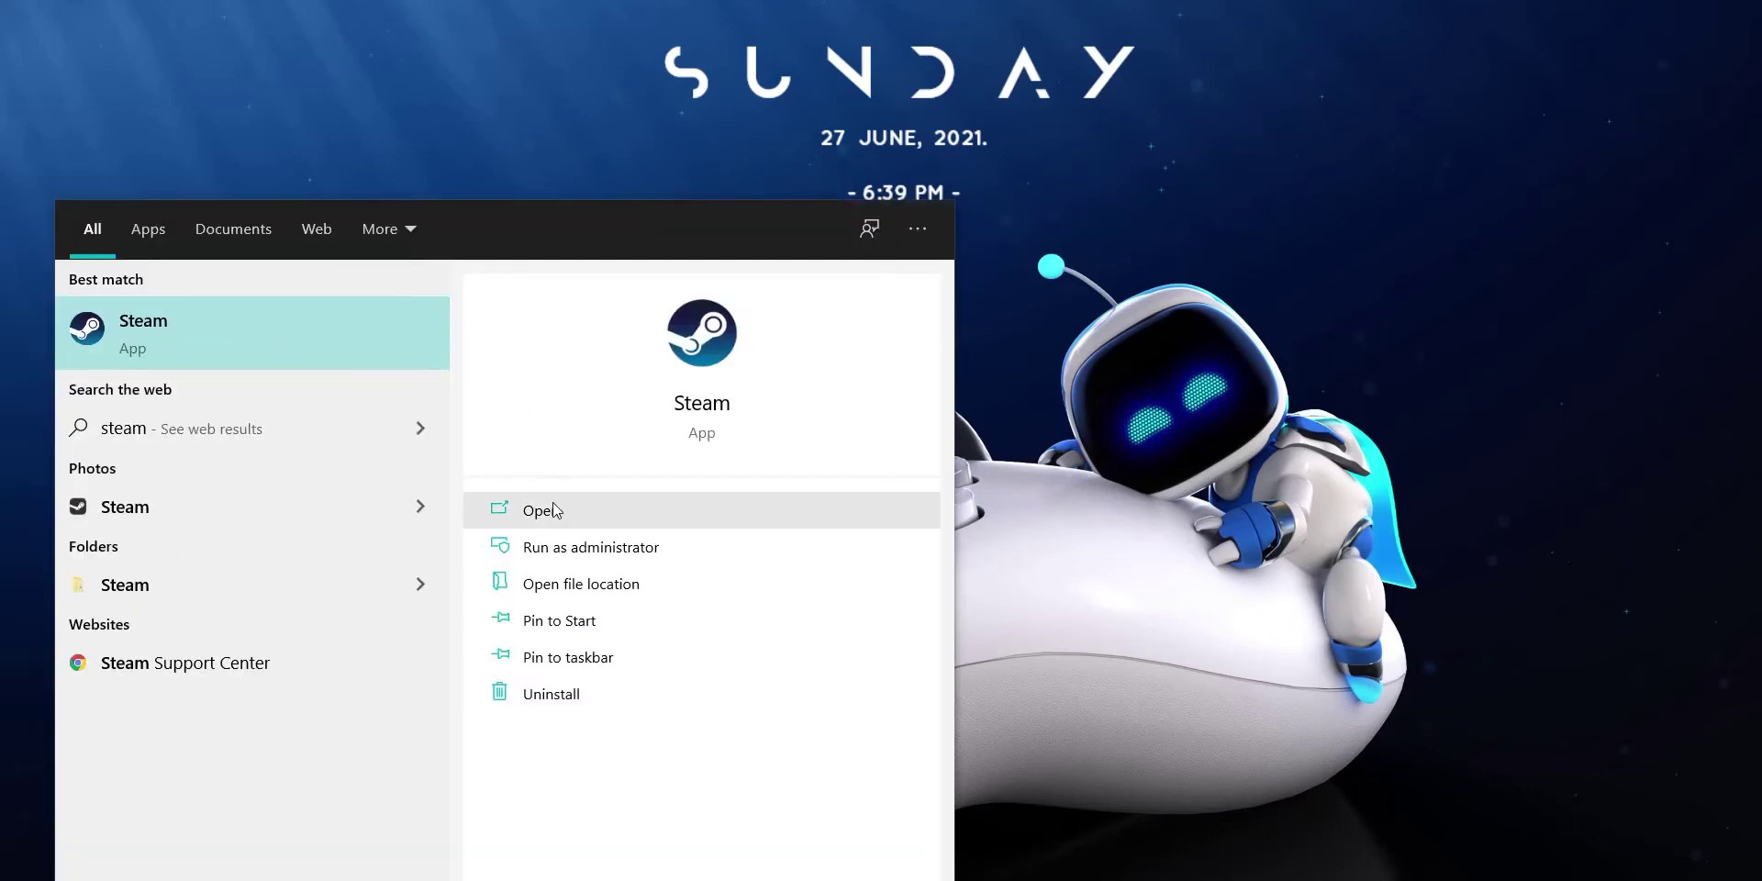
# Step: Launch Steam, go to the Store front, and scroll through the Summer Sale page
pyautogui.click(553, 507)
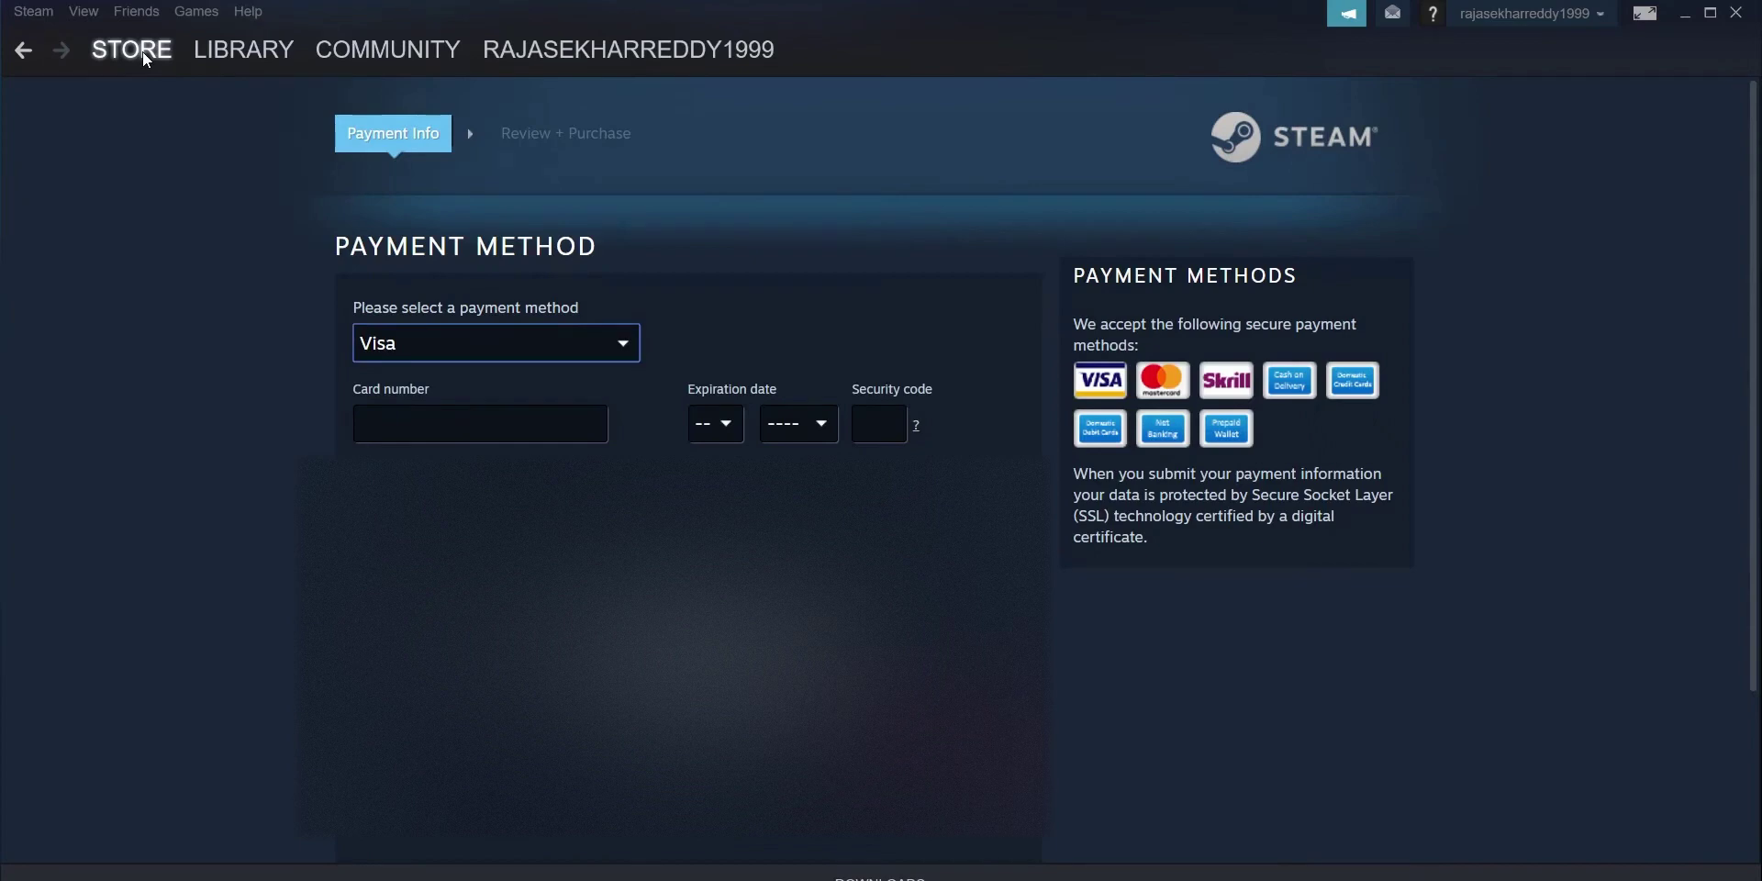
pyautogui.click(141, 51)
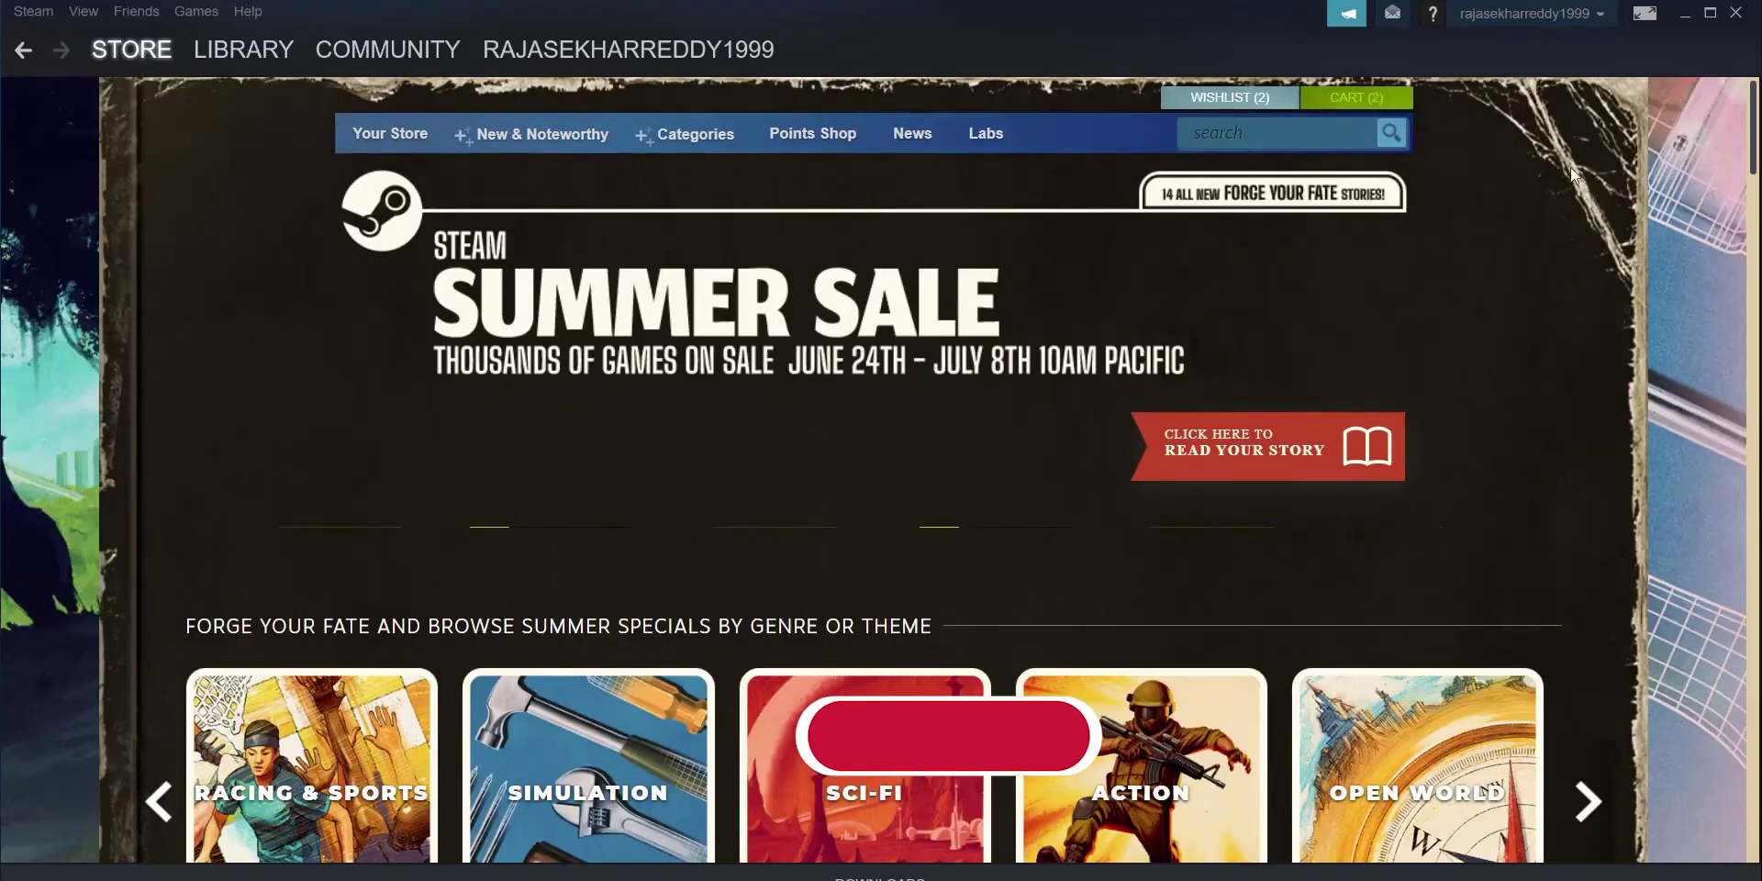
pyautogui.scroll(-1, 998, 364)
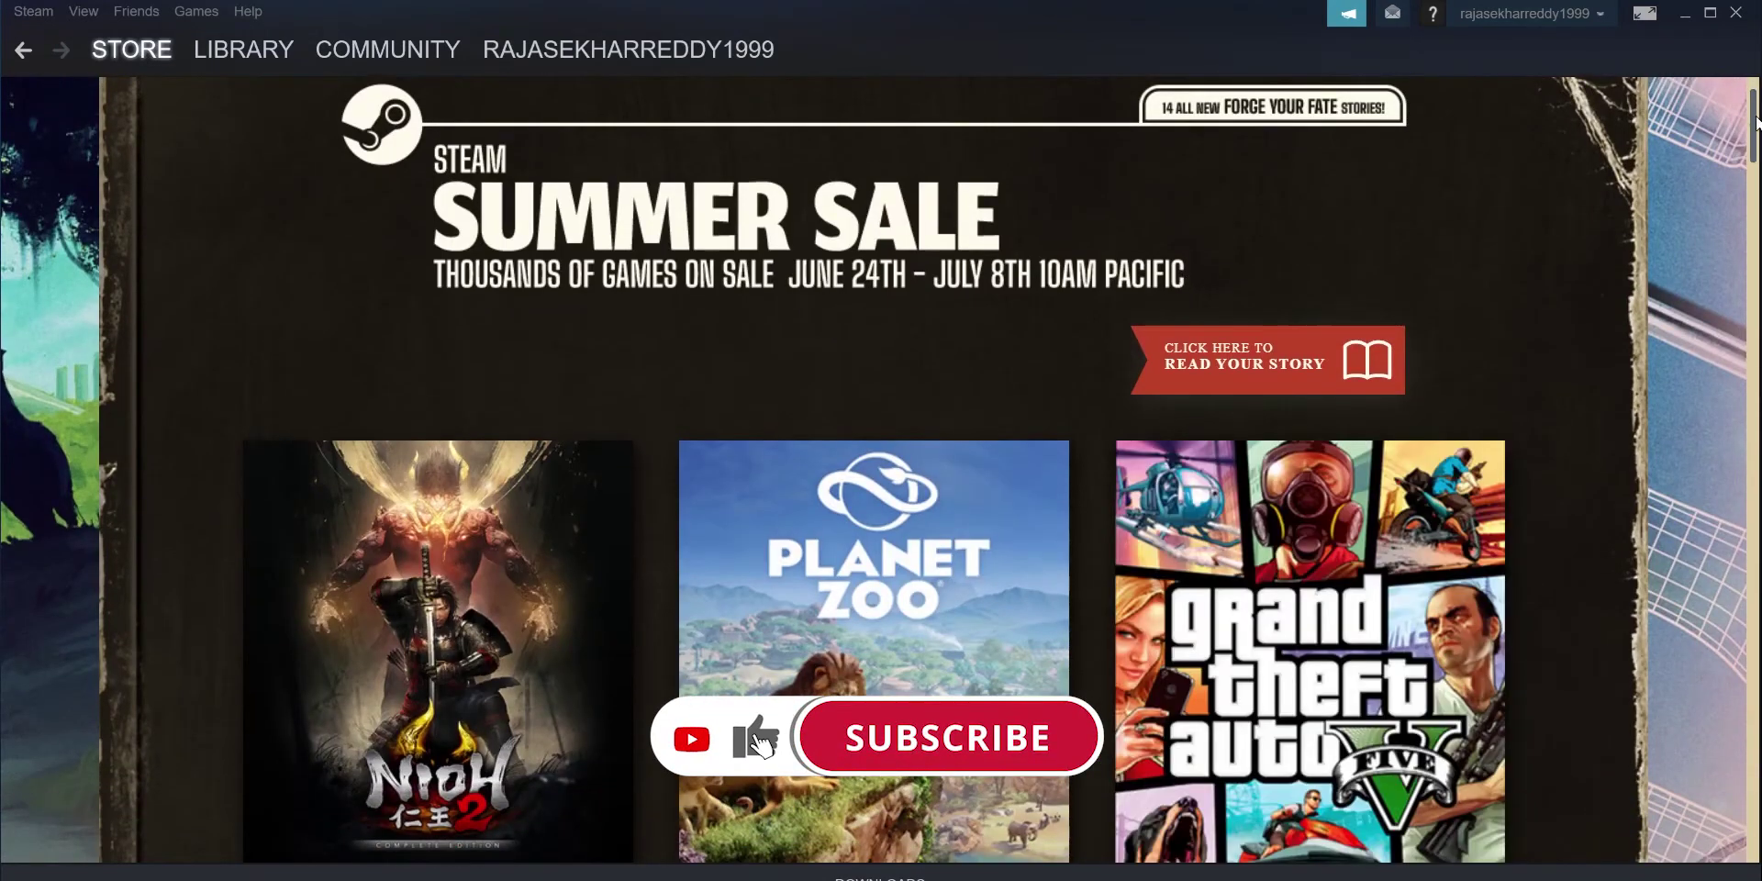
pyautogui.scroll(-5, 1580, 310)
pyautogui.scroll(2, 1579, 310)
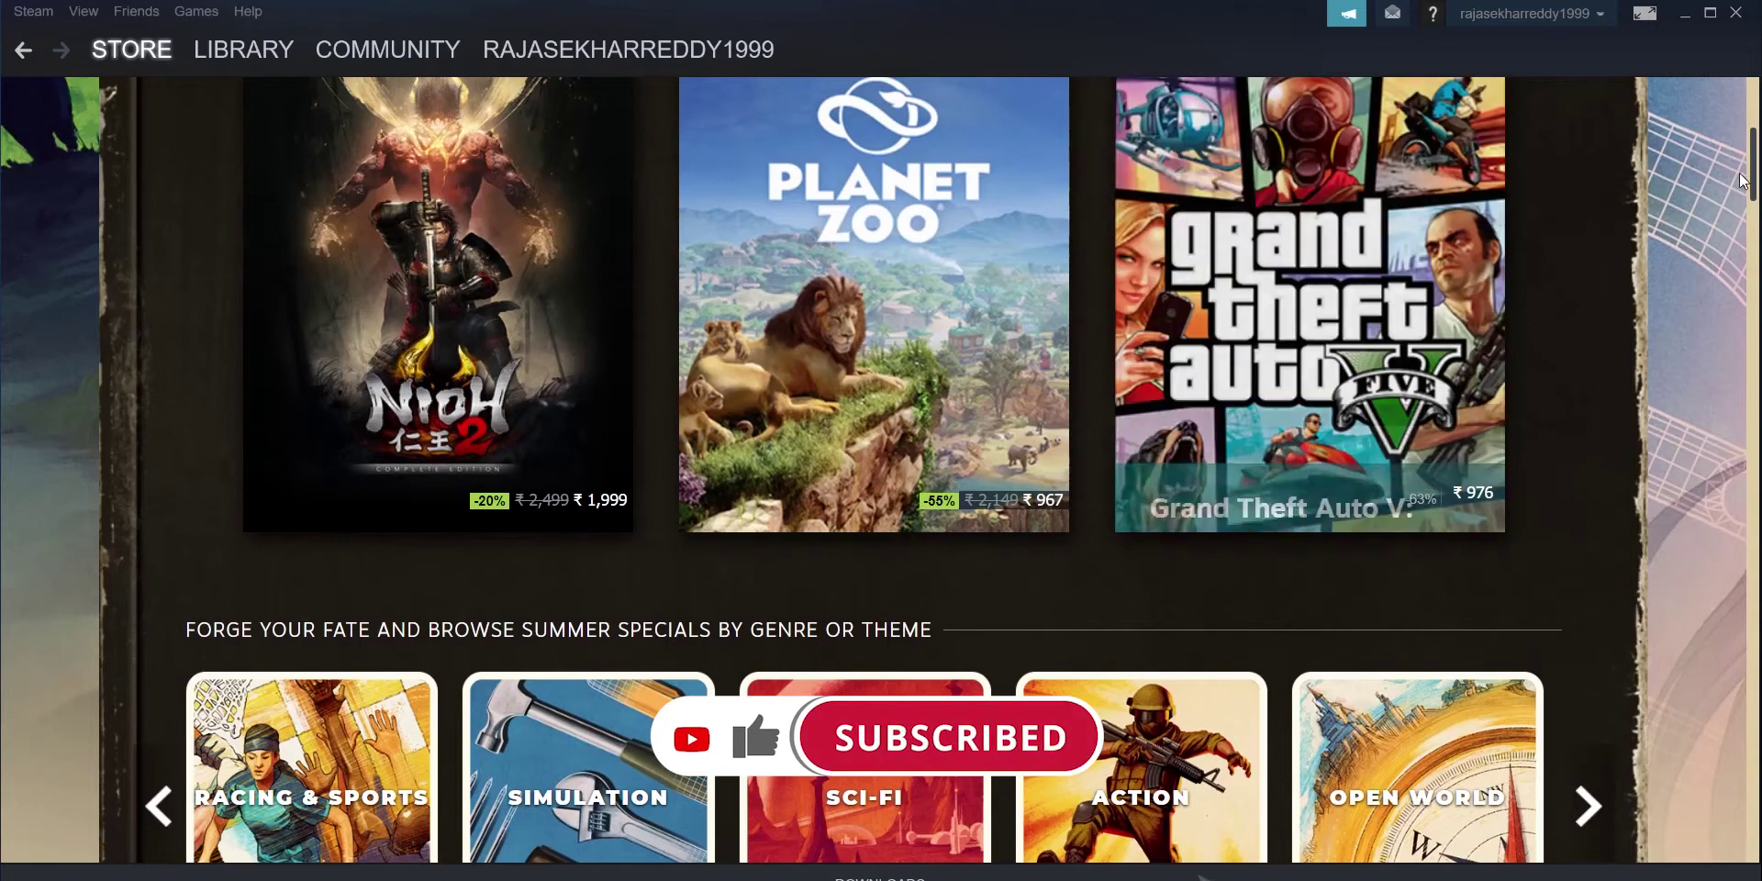
pyautogui.moveTo(1754, 166); pyautogui.dragTo(1755, 124)
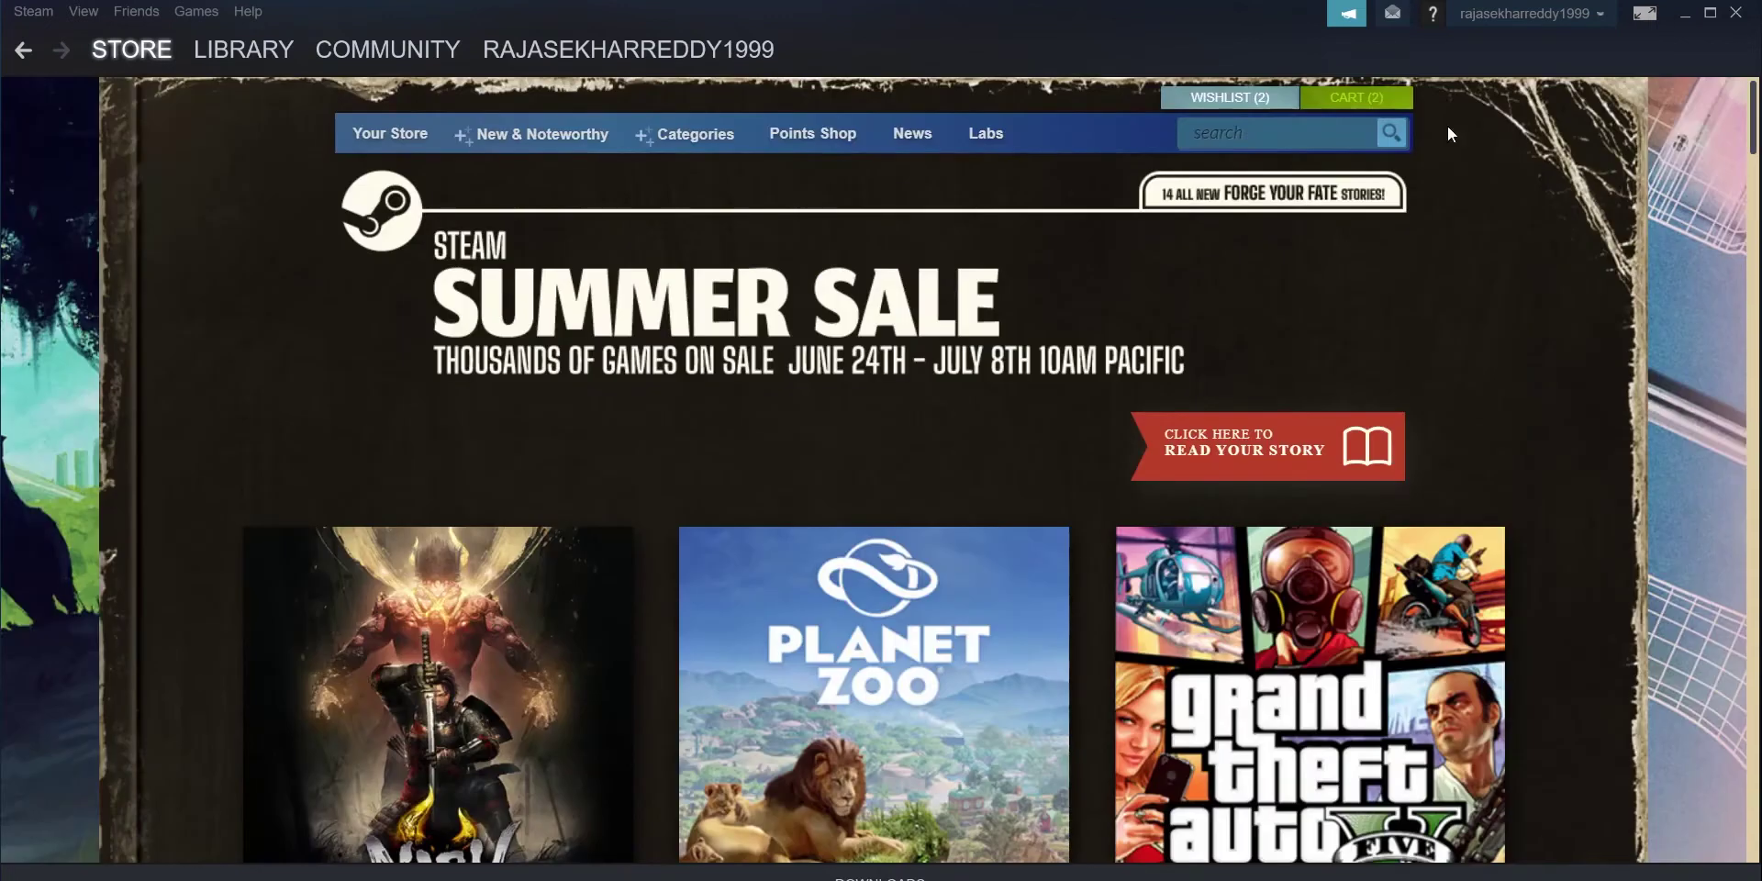
# Step: Open the cart with PUBG and Euro Truck Simulator 2 (₹740) and purchase for myself
pyautogui.click(1349, 98)
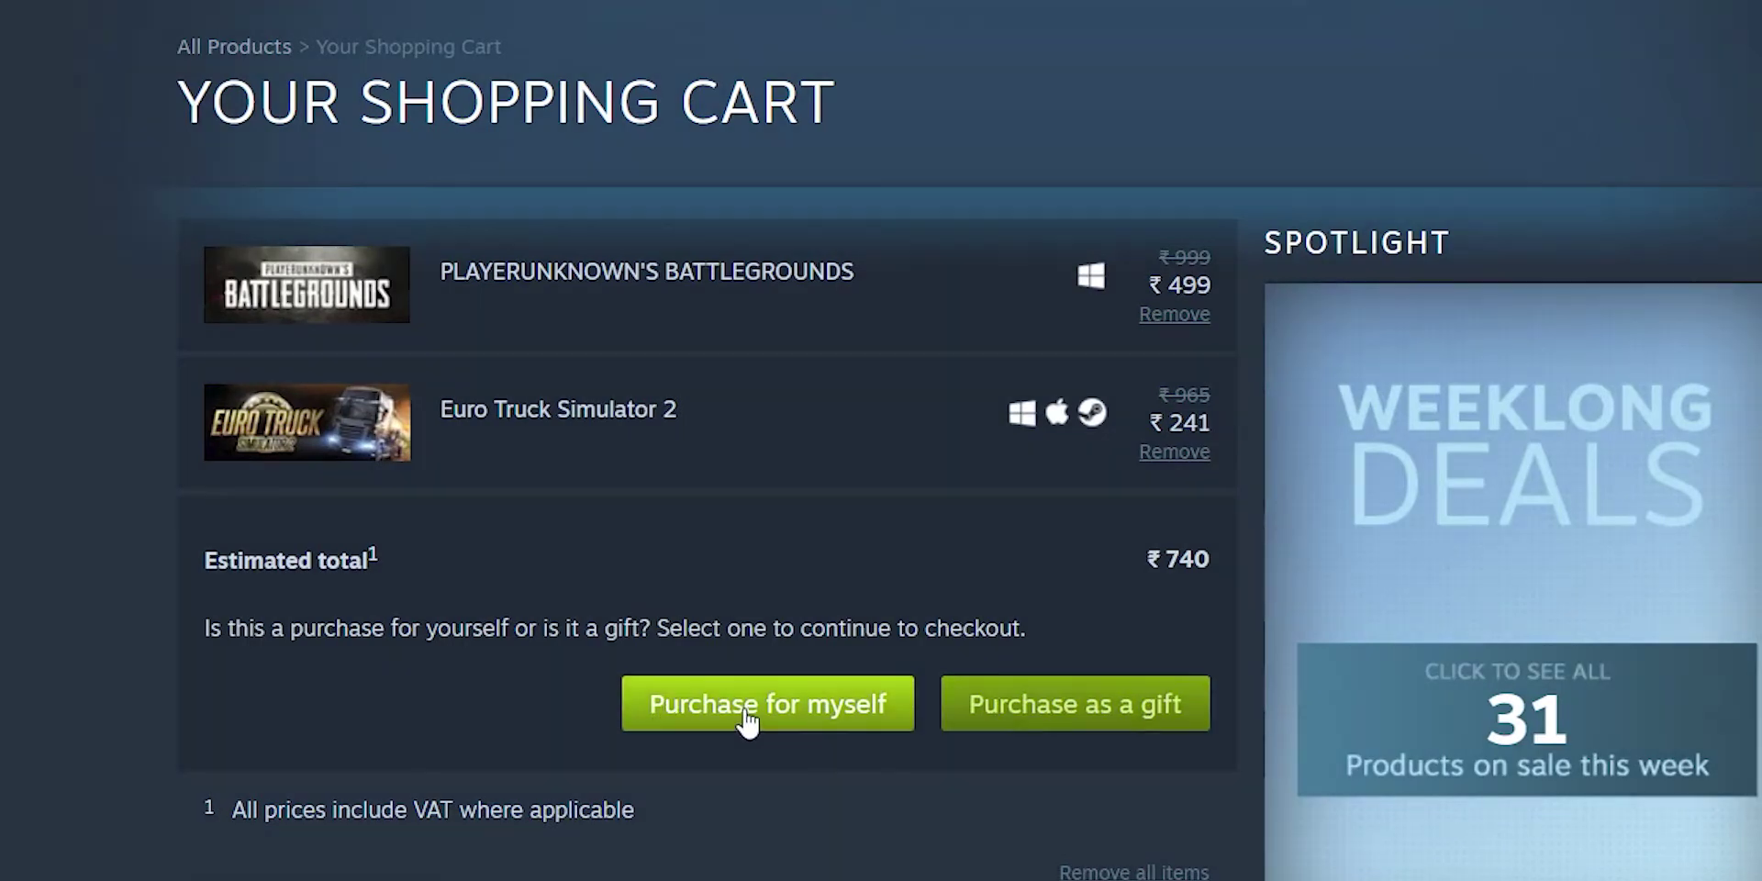
pyautogui.click(789, 727)
# Step: Proceed to Payment Info and select Debit Card (Domestic) as the payment method
pyautogui.click(746, 718)
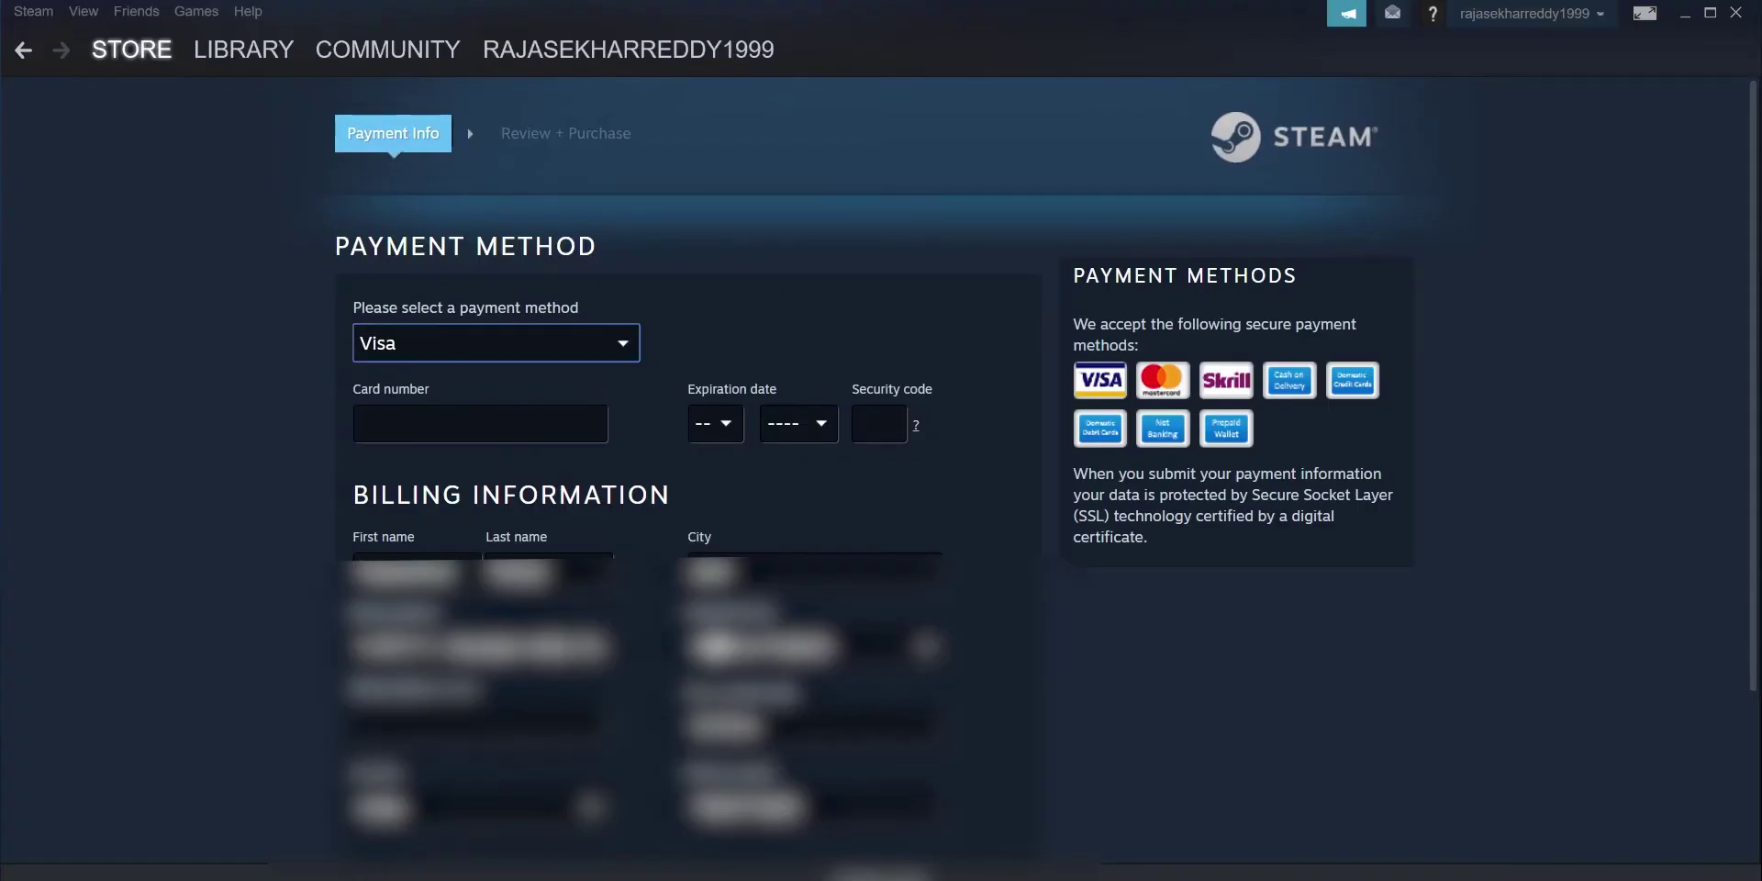
pyautogui.click(438, 358)
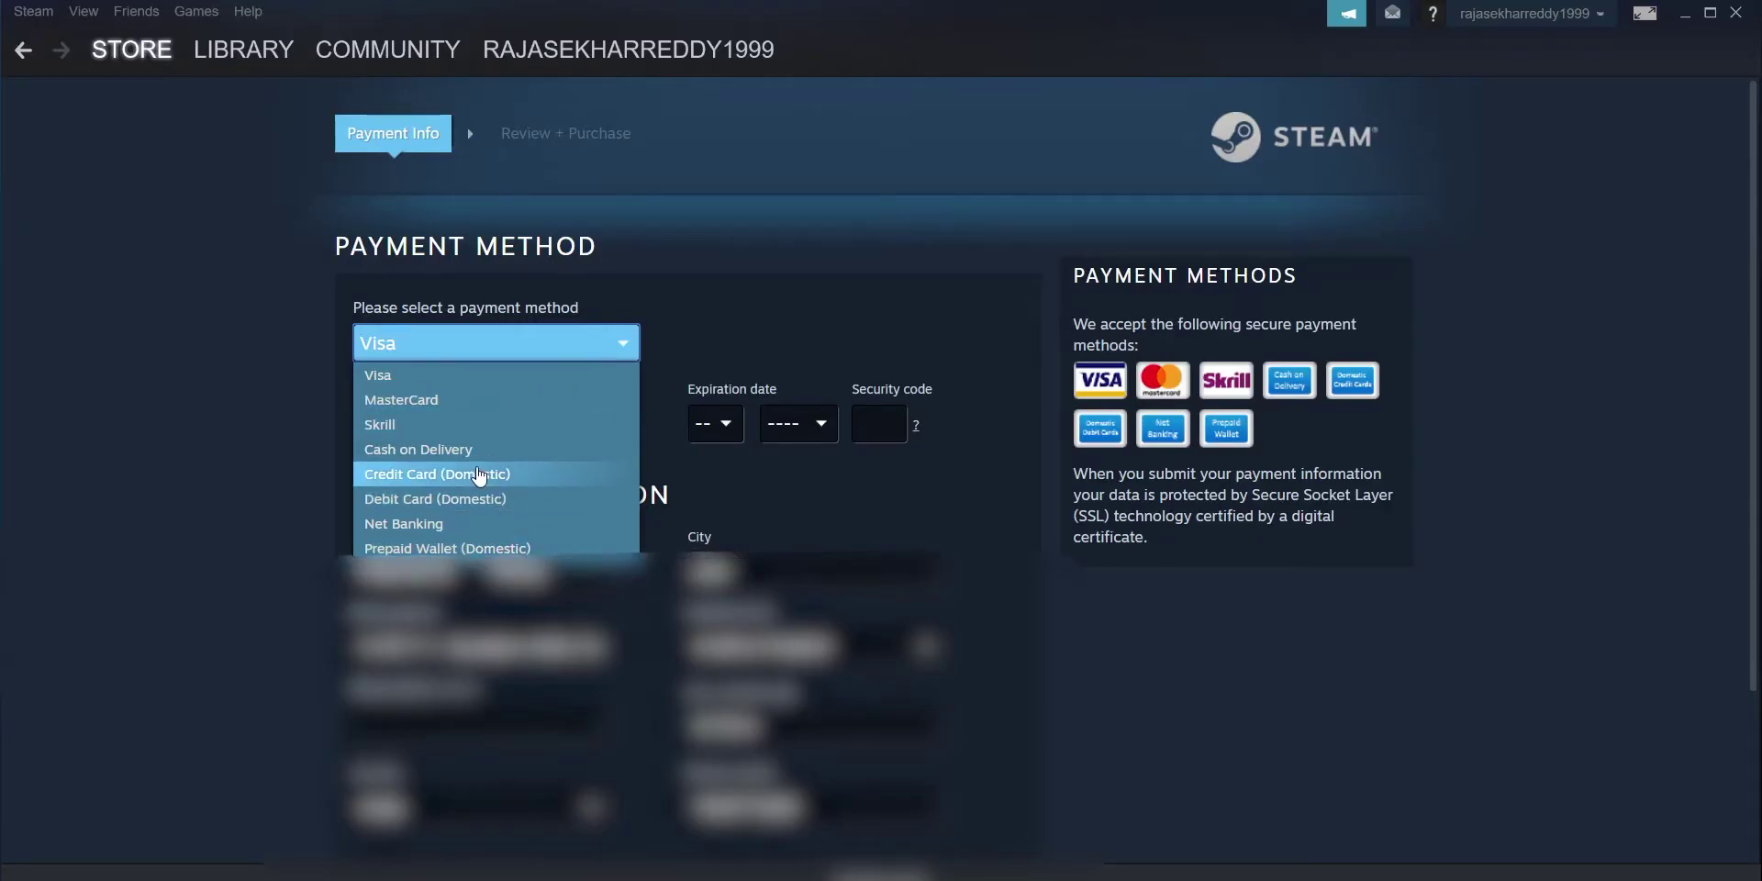
pyautogui.click(464, 498)
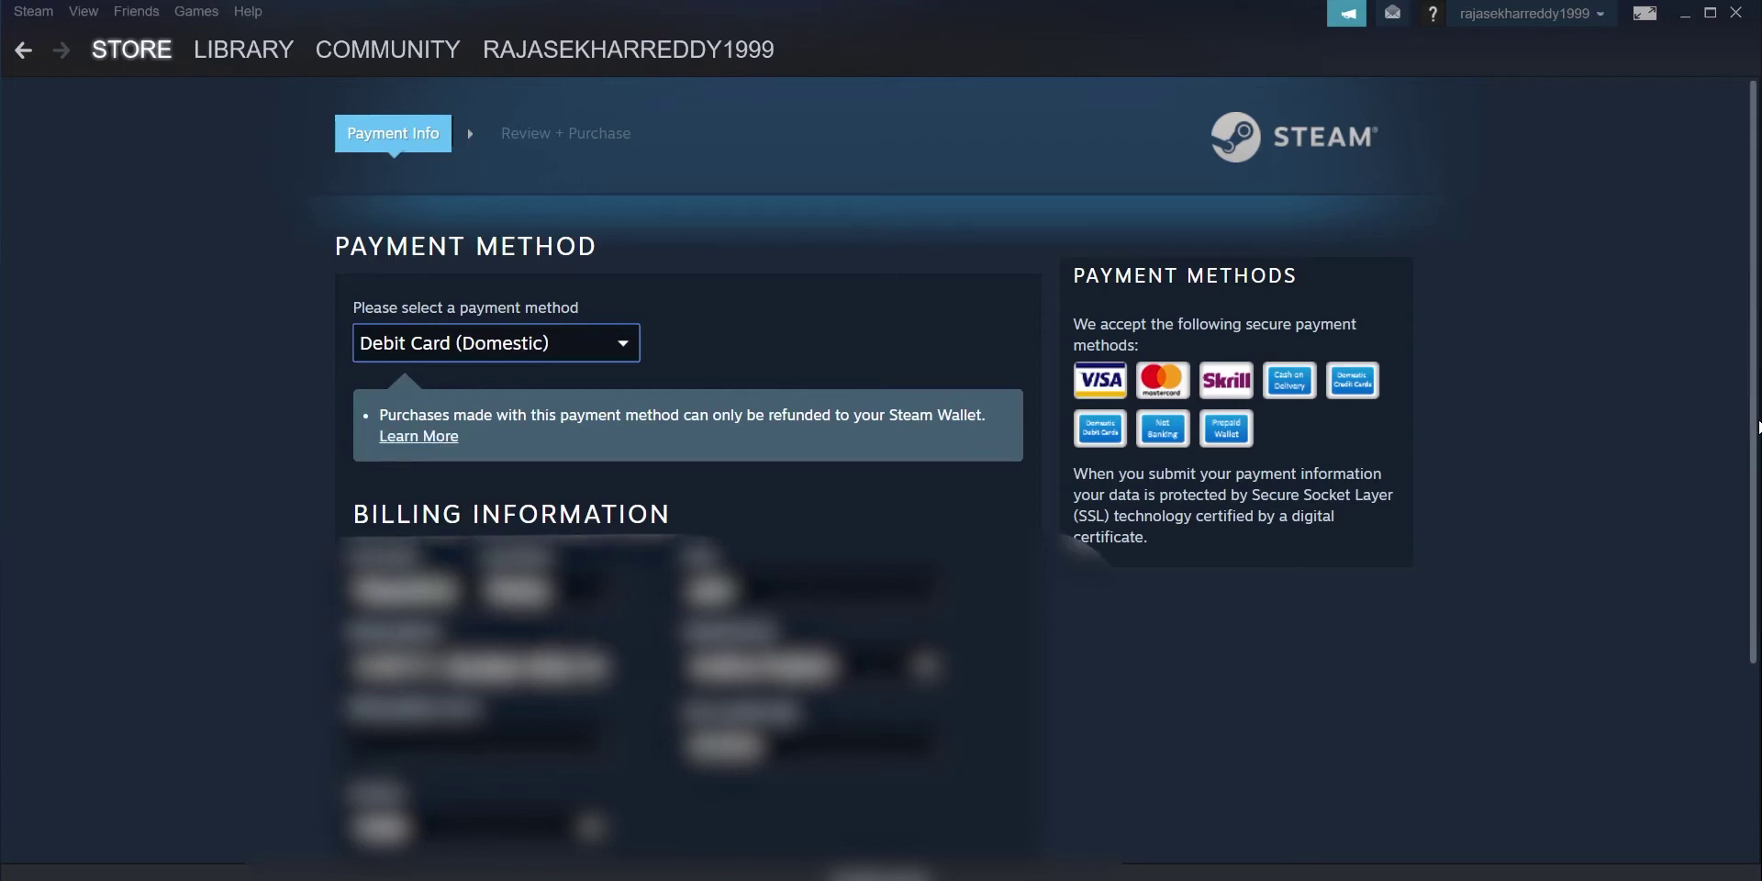
# Step: After the debit card attempt fails, switch to Prepaid Wallet (Domestic) and continue to review
pyautogui.scroll(-5, 1758, 426)
pyautogui.click(961, 801)
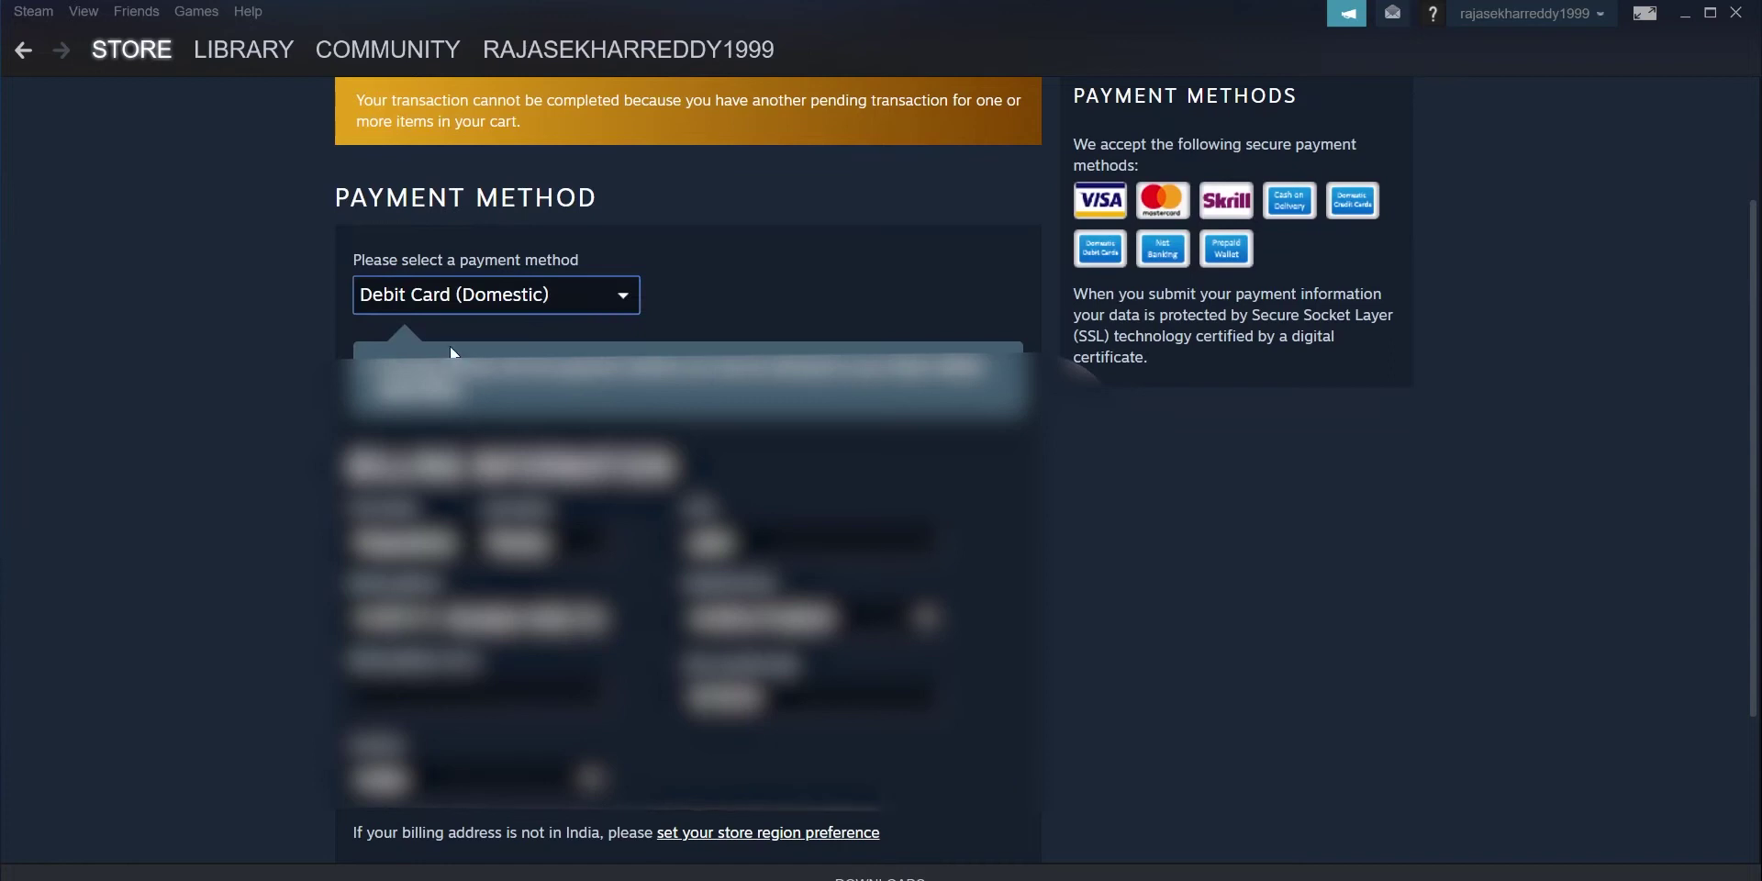
pyautogui.click(472, 295)
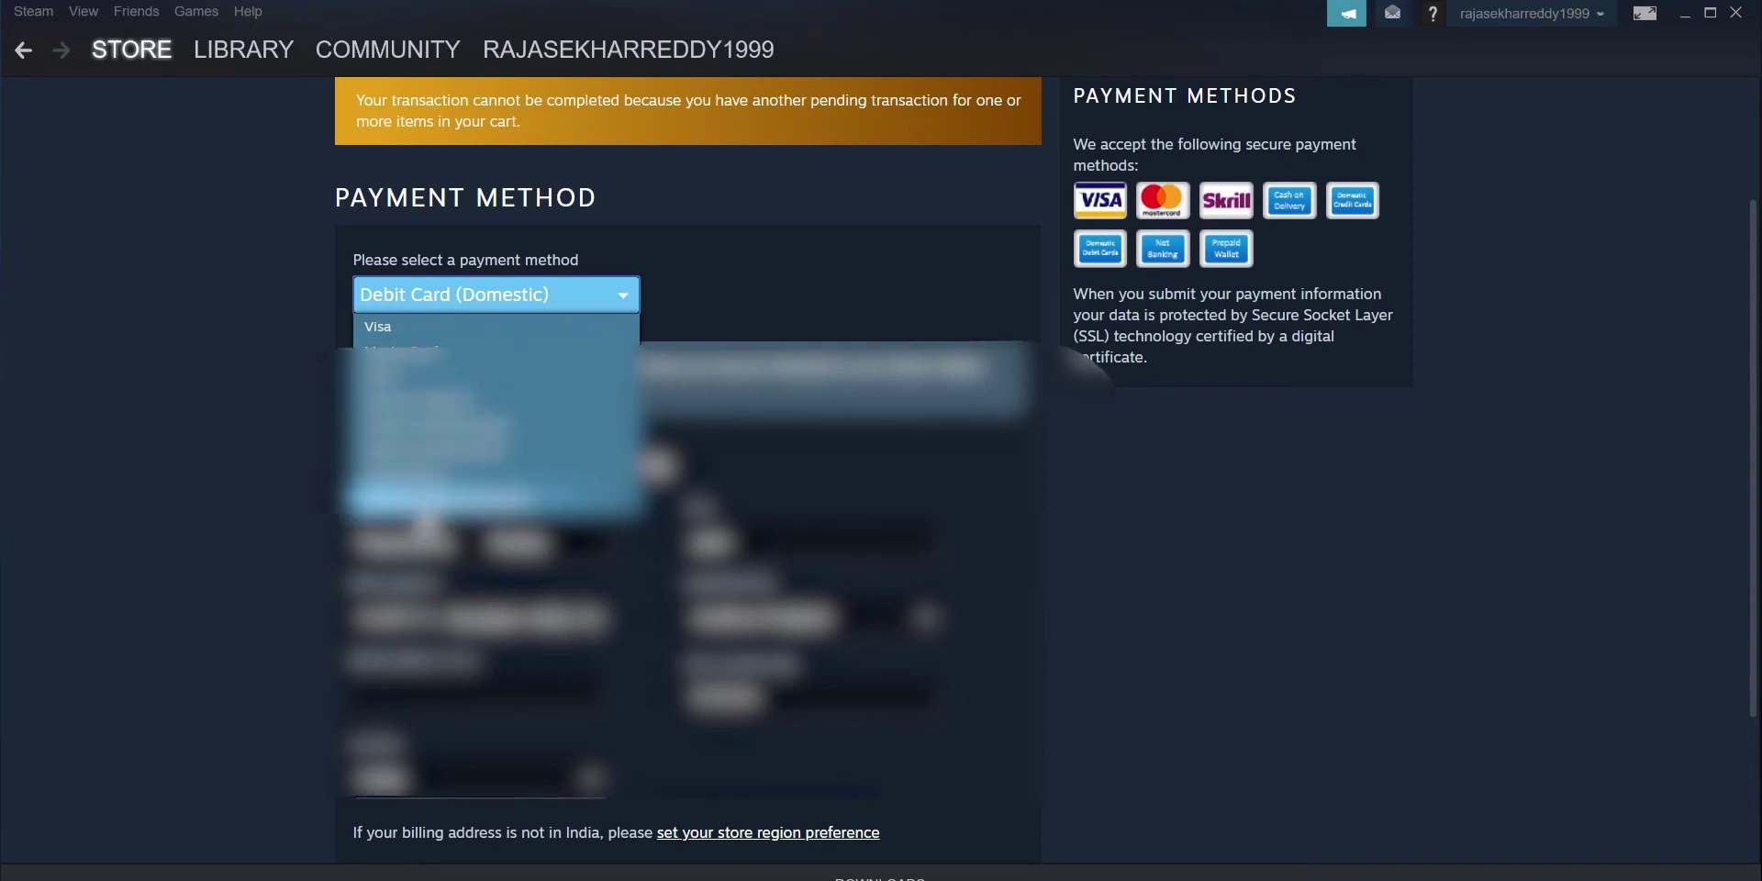
pyautogui.click(425, 498)
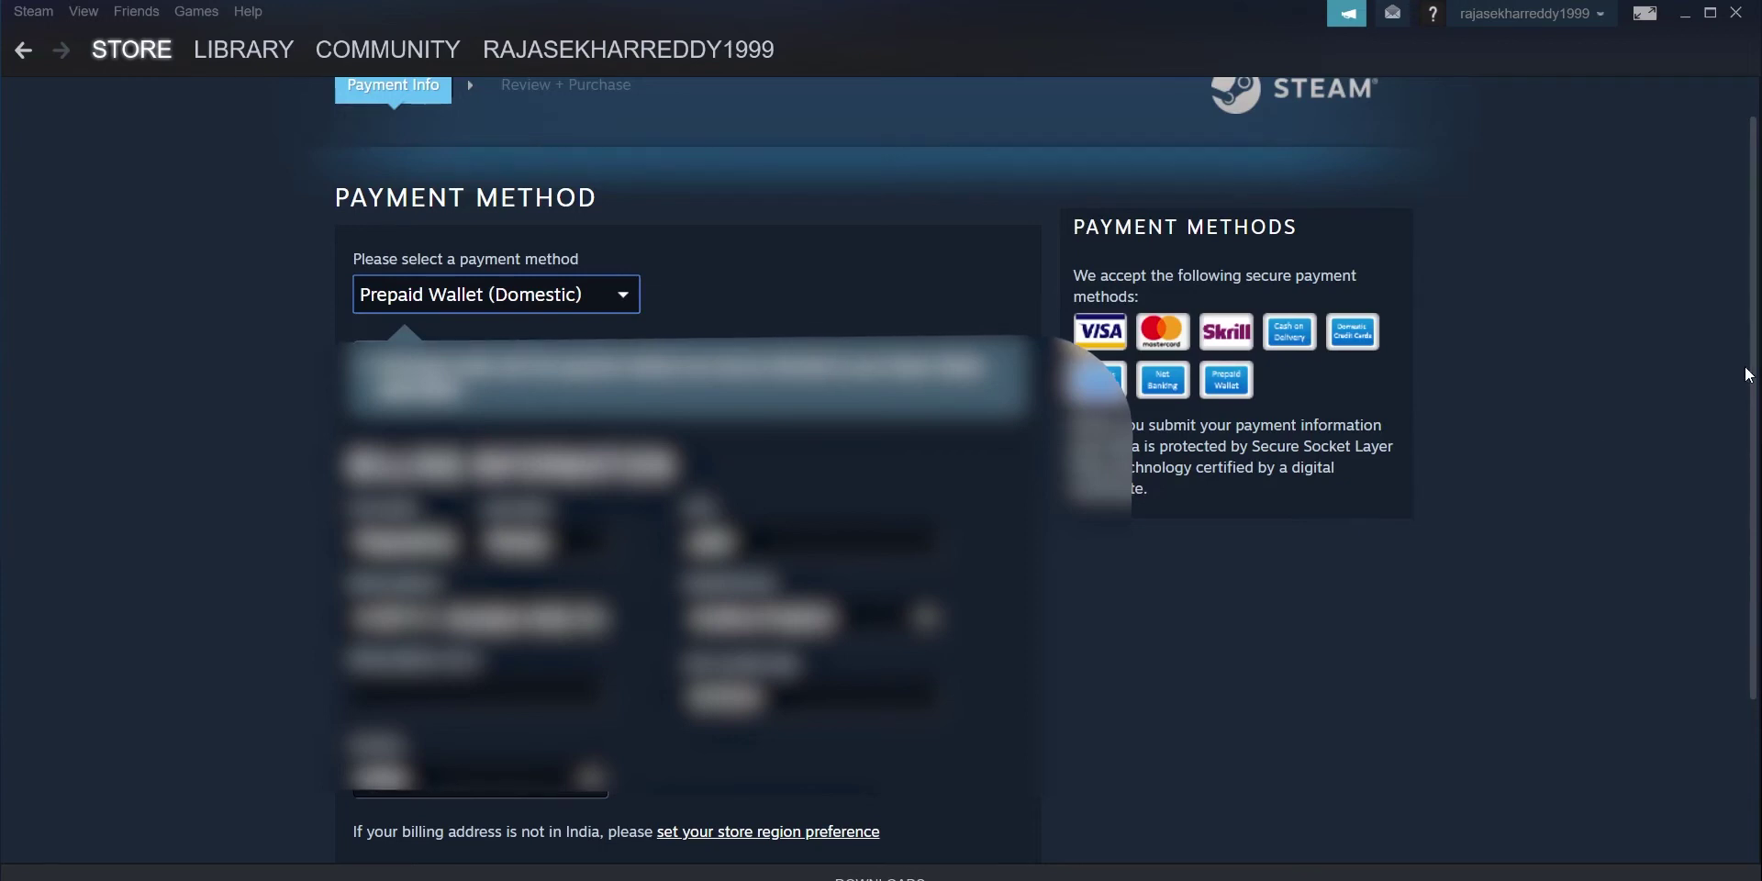
pyautogui.moveTo(1755, 376); pyautogui.dragTo(1741, 535)
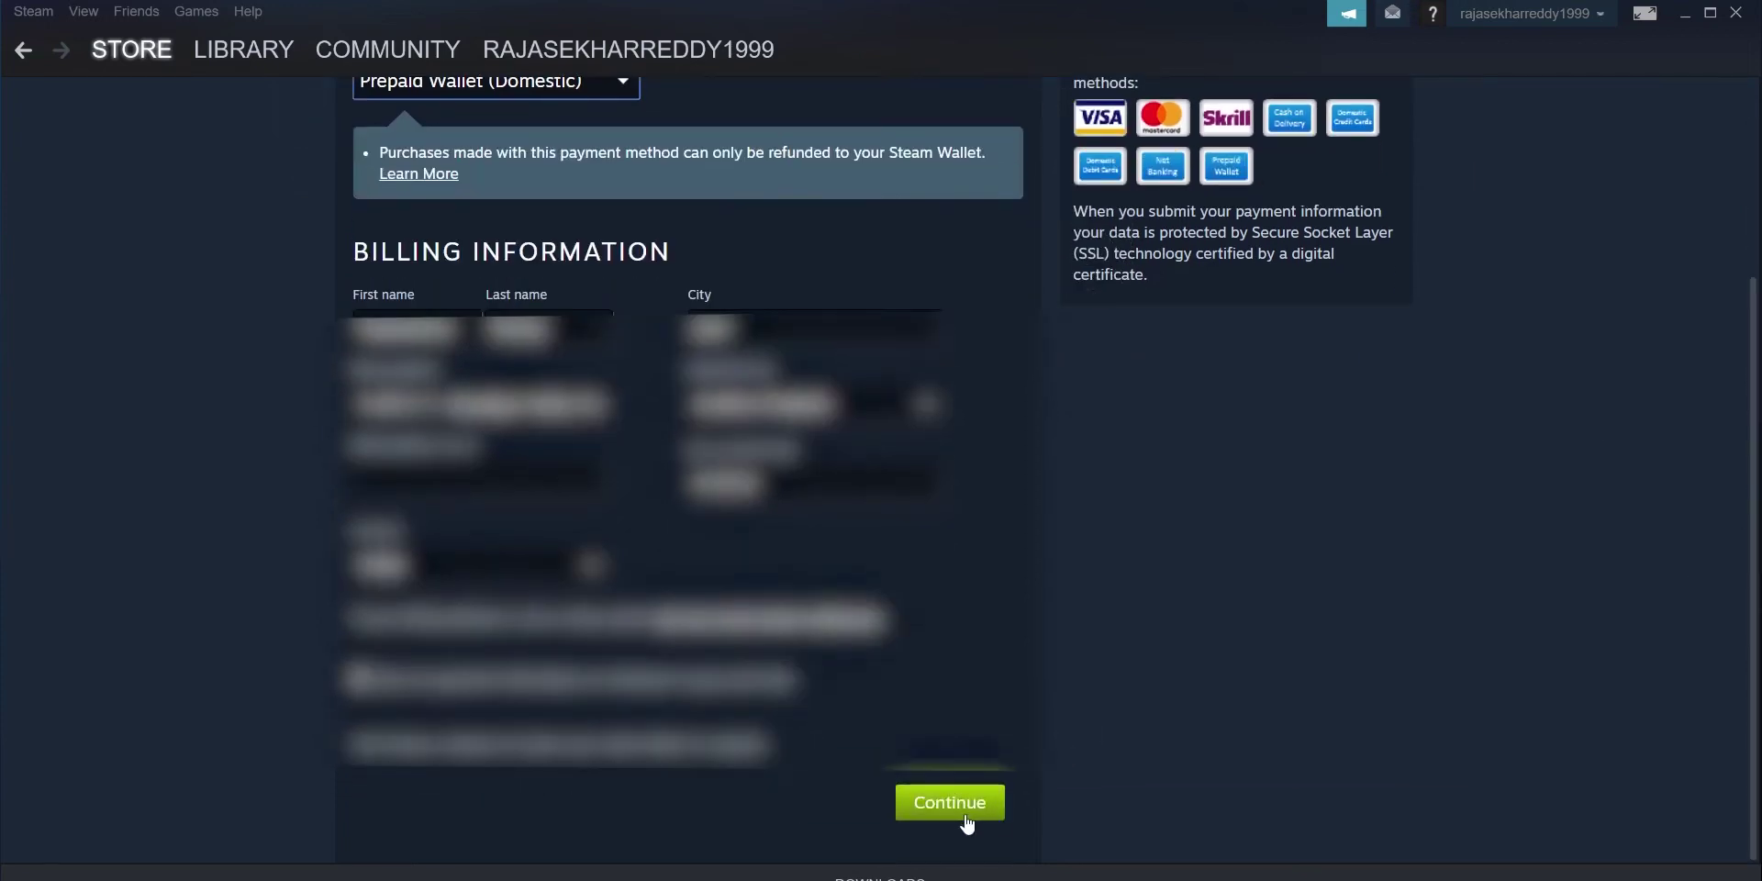
pyautogui.click(963, 815)
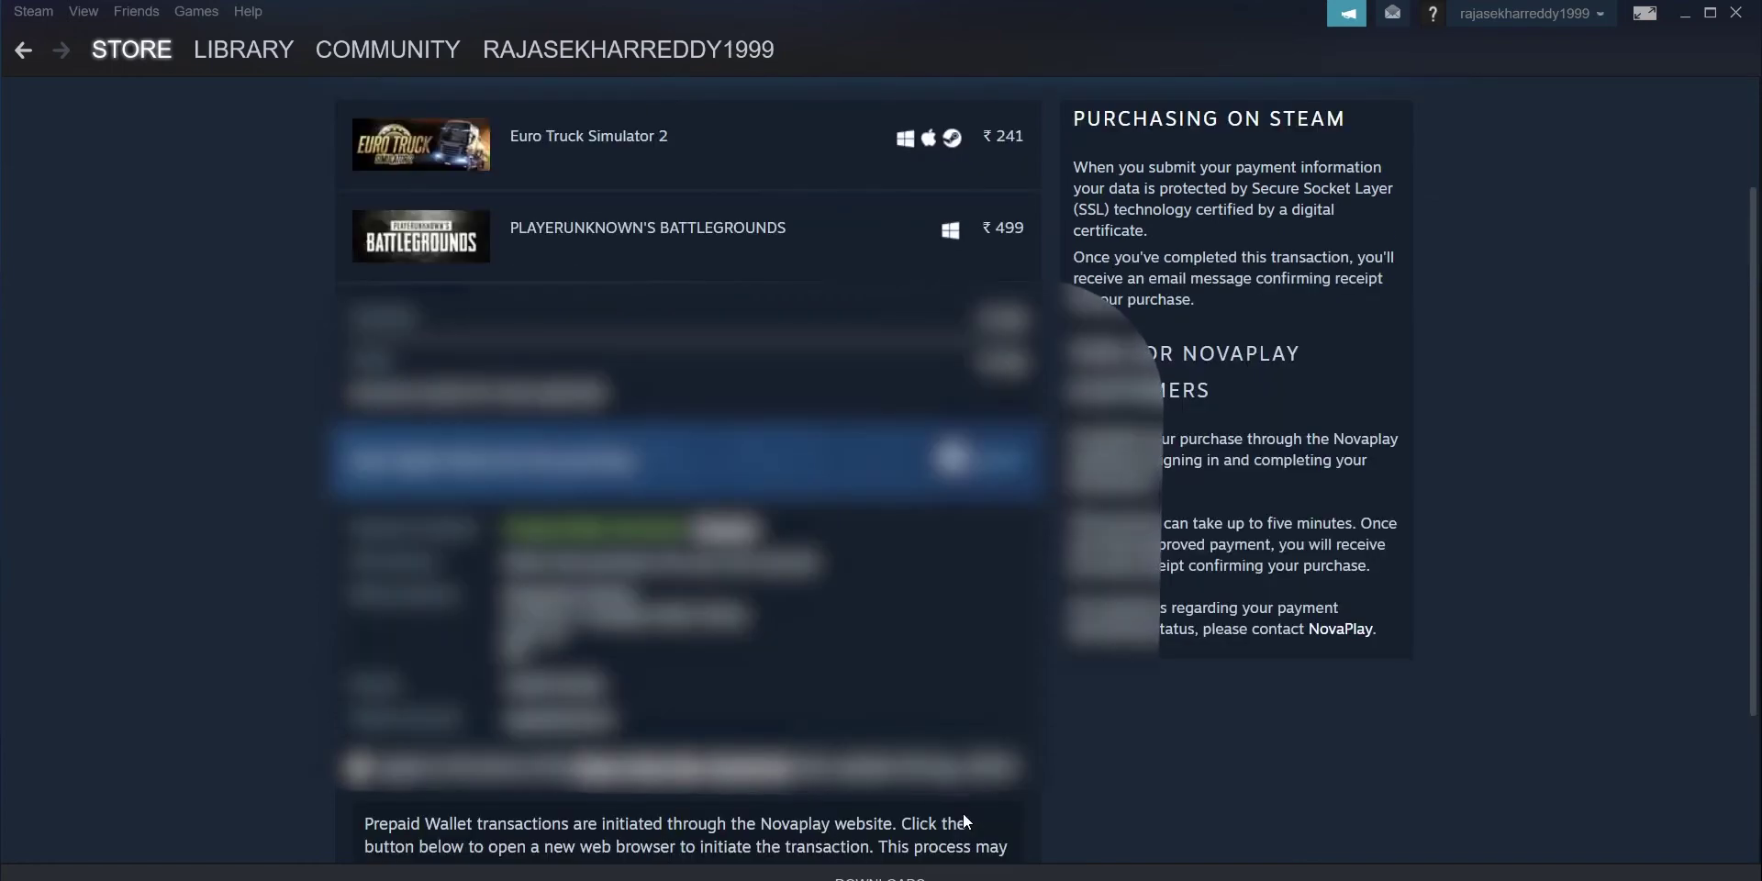
# Step: Review the ₹740 order for both games and submit it for purchase
pyautogui.moveTo(1755, 248); pyautogui.dragTo(1754, 465)
pyautogui.scroll(3, 1734, 466)
pyautogui.scroll(-3, 1734, 465)
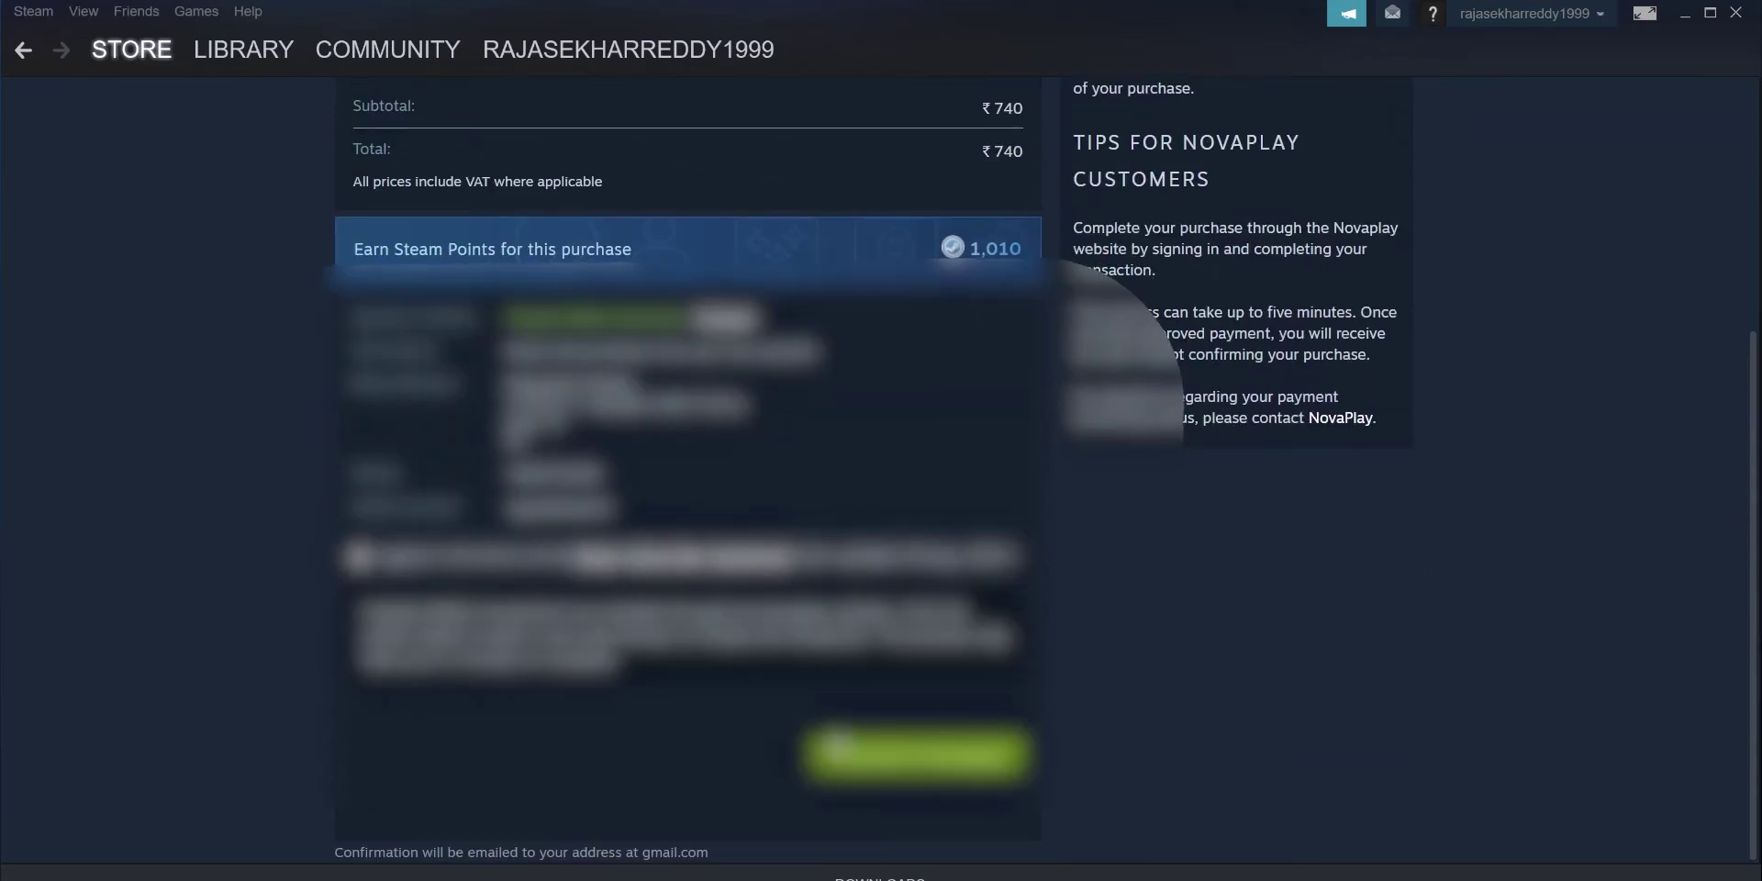
pyautogui.click(914, 837)
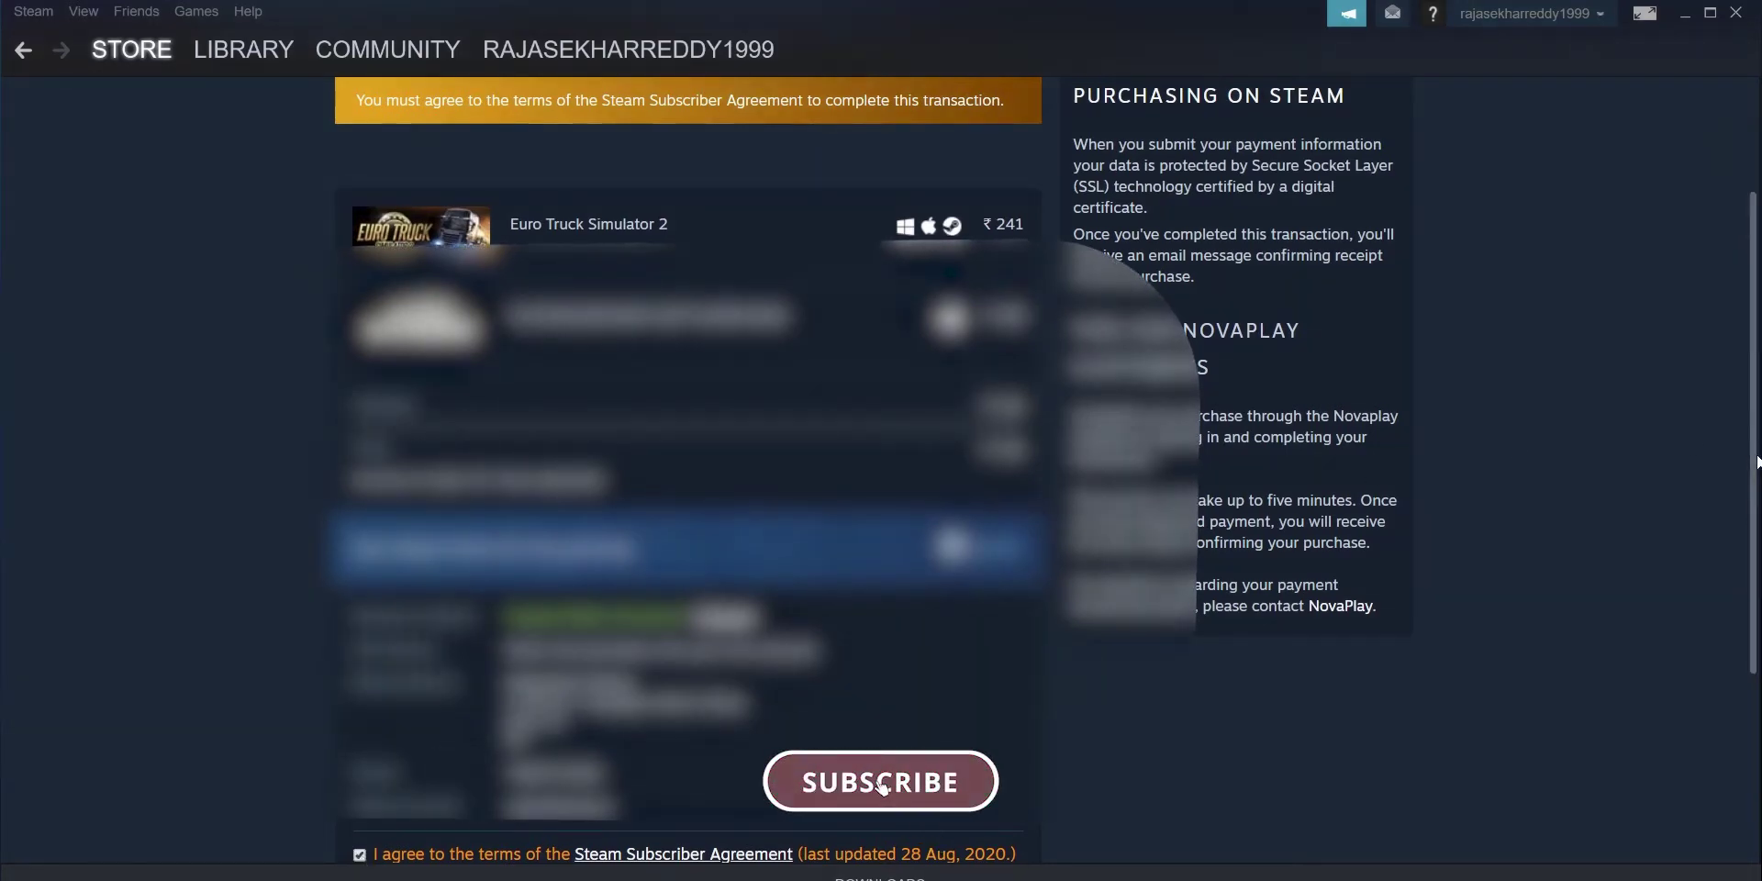
# Step: Open the Novaplay website and continue through the redirect to its payment page
pyautogui.scroll(-3, 1730, 688)
pyautogui.click(917, 738)
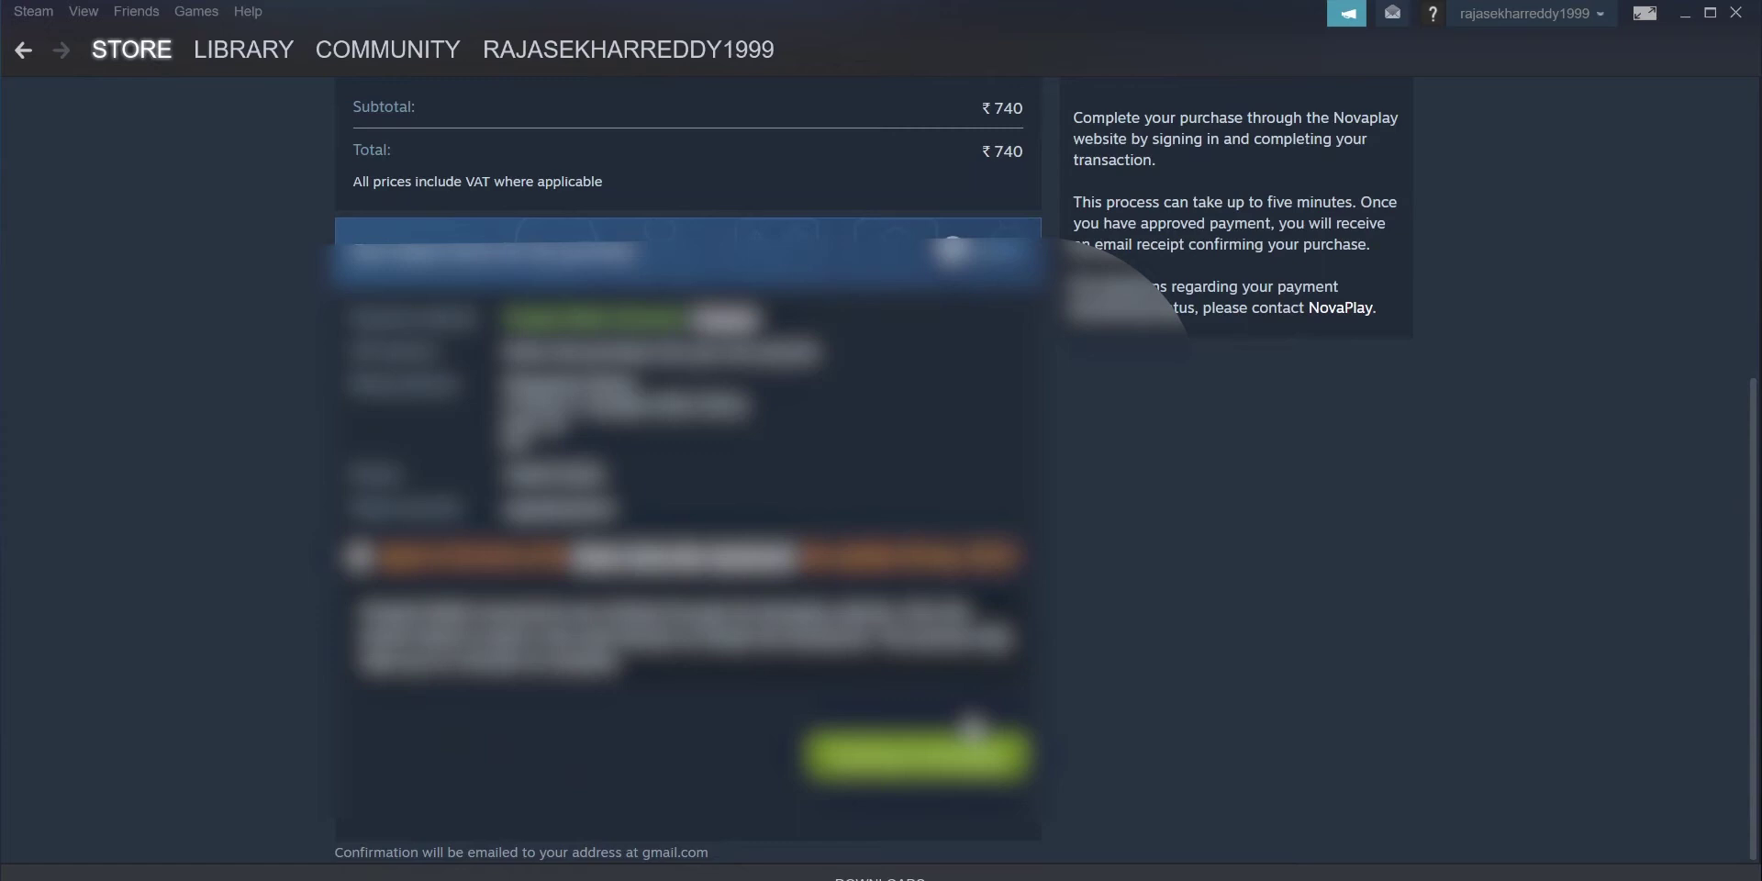
pyautogui.click(971, 734)
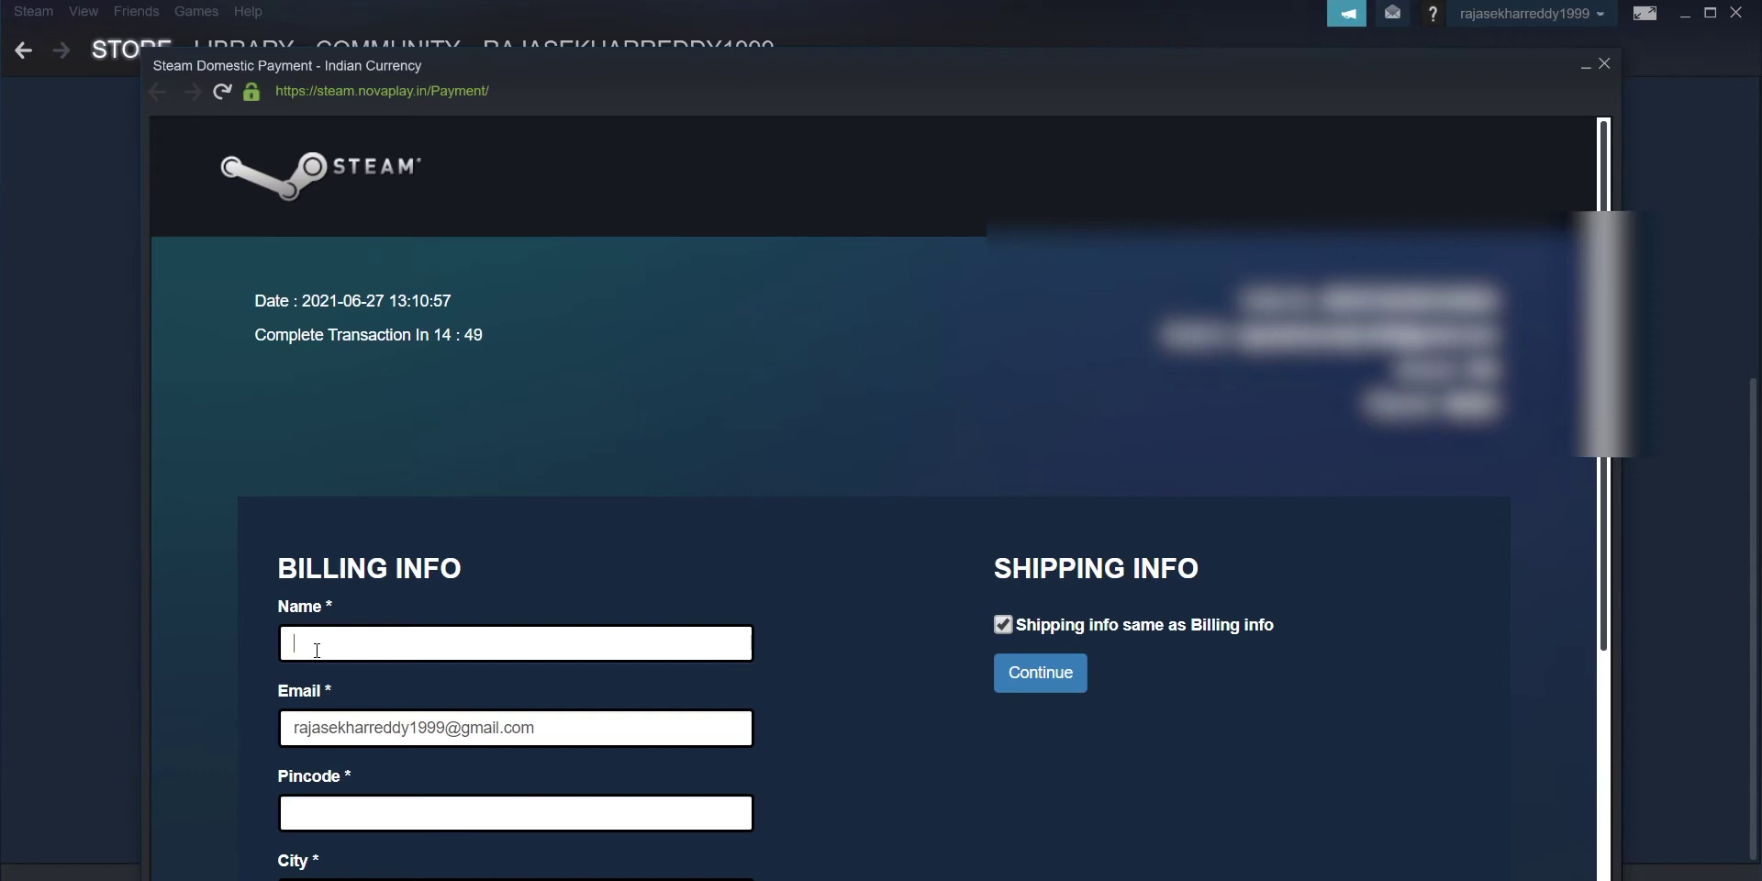
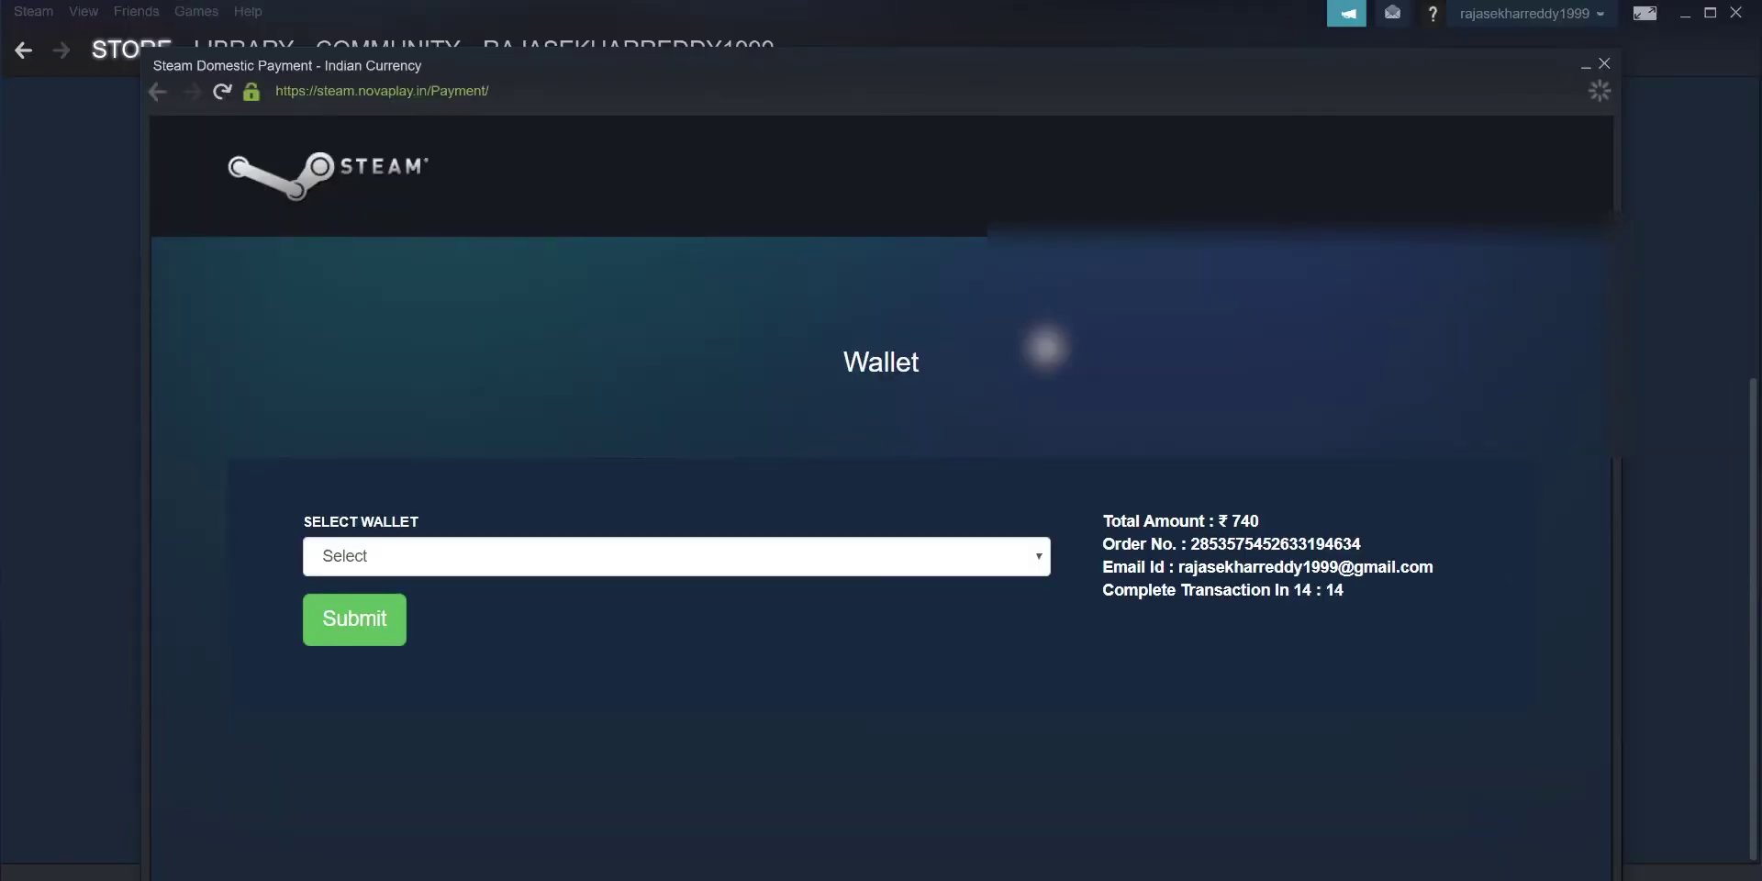
# Step: Select Paytm from the SELECT WALLET list and submit it
pyautogui.click(642, 557)
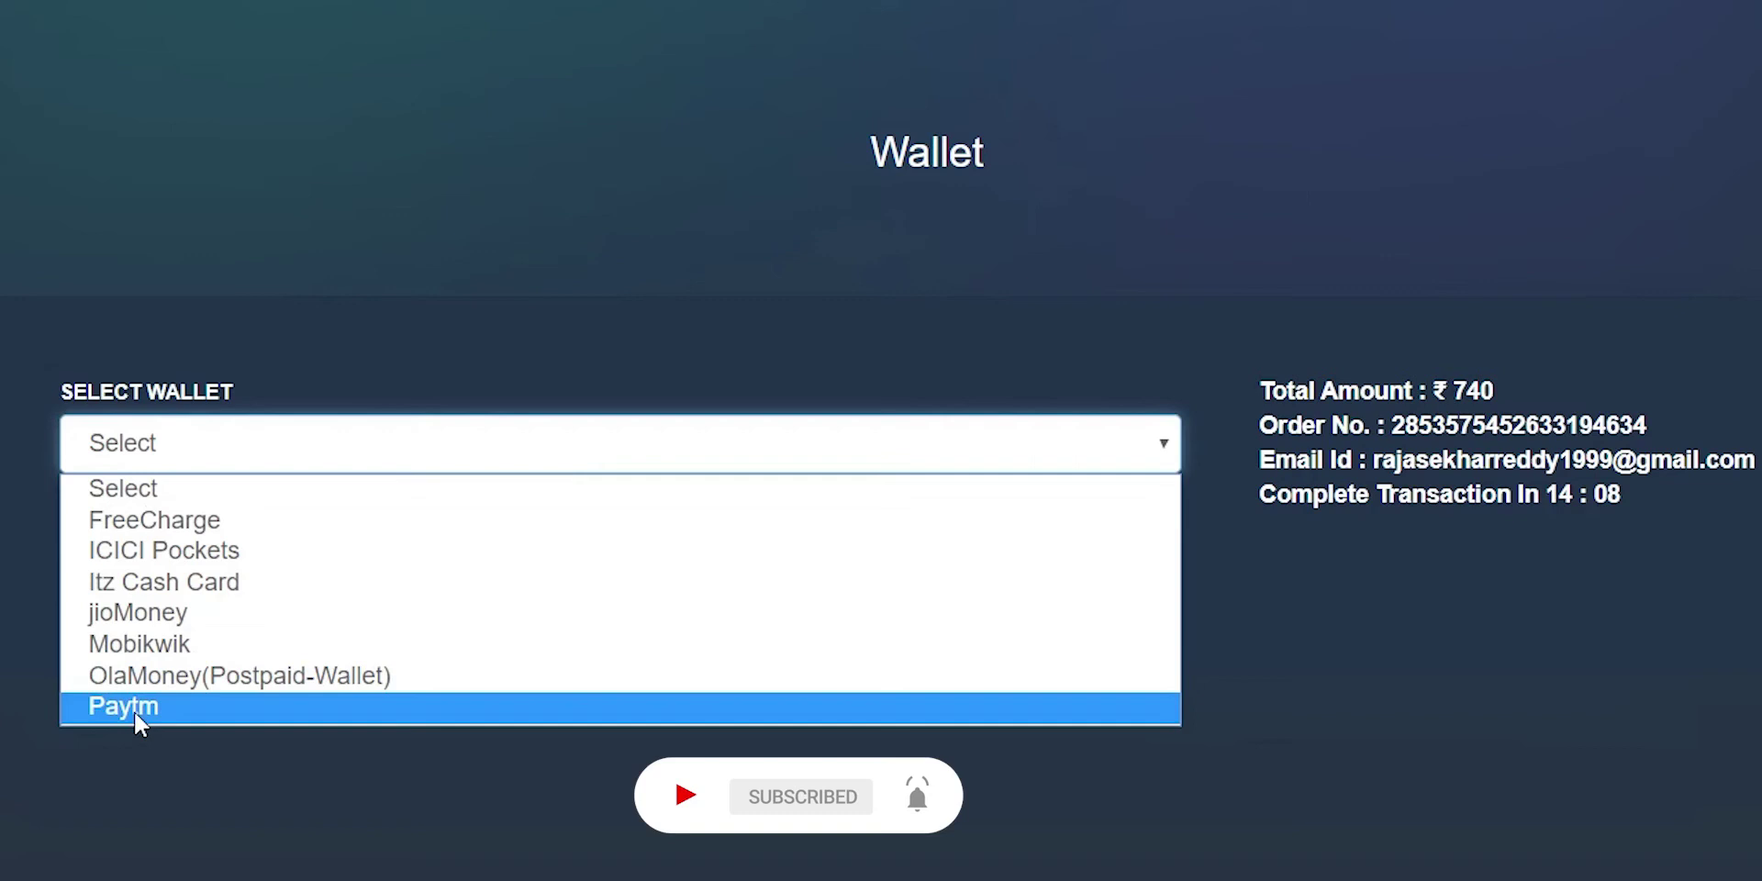
pyautogui.click(134, 710)
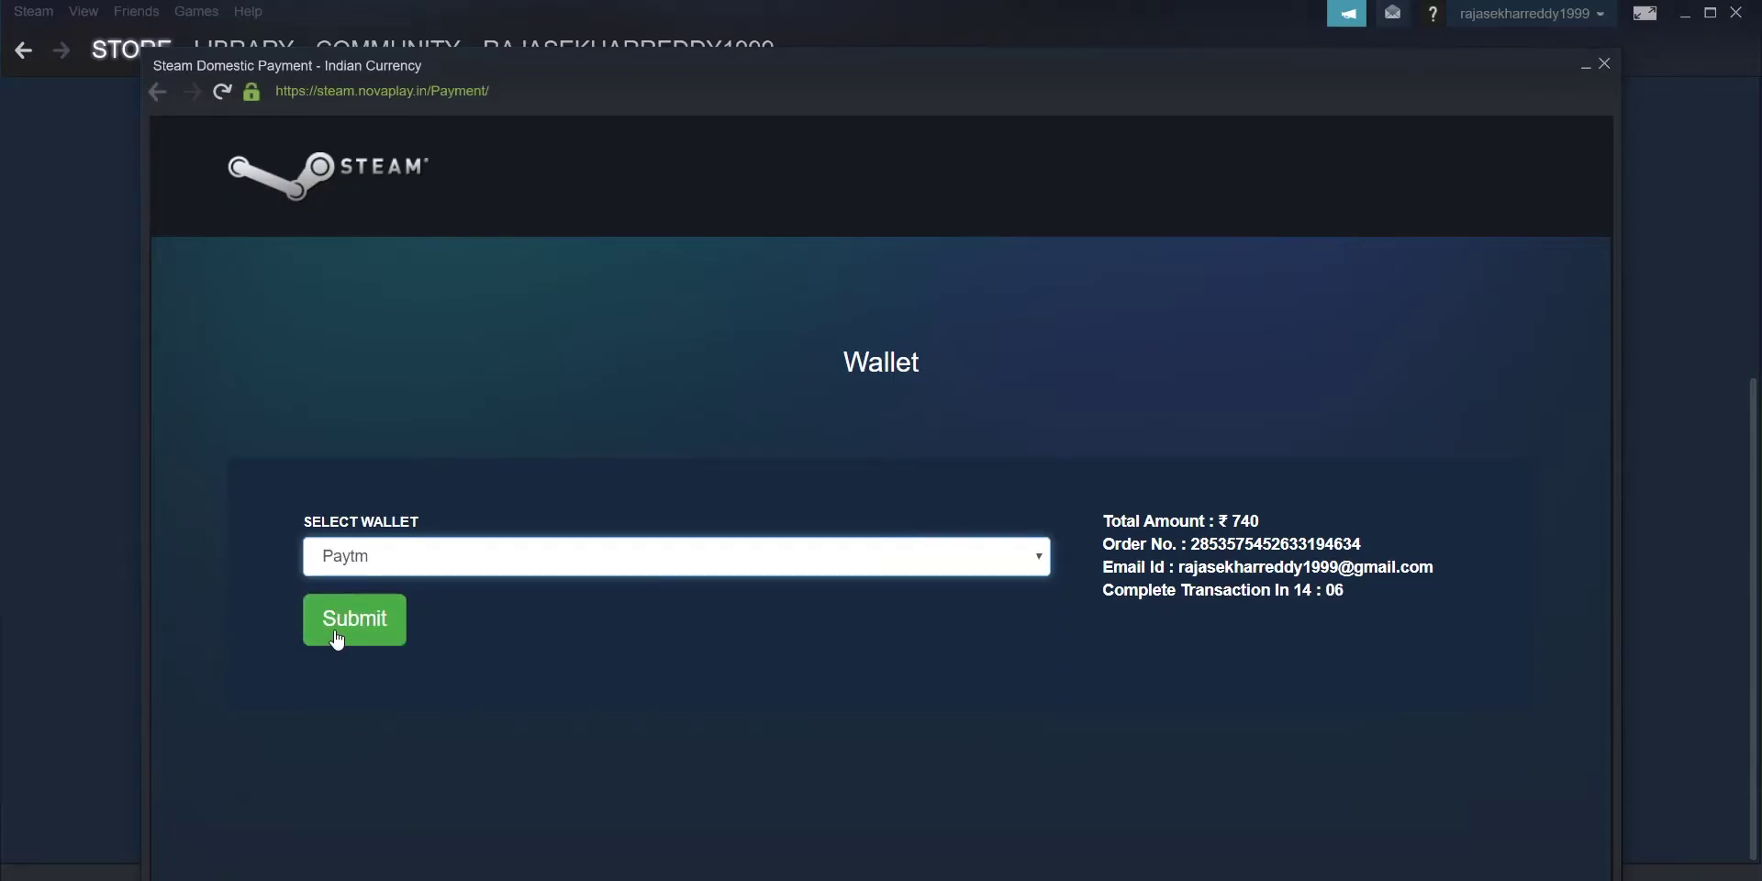
pyautogui.click(337, 636)
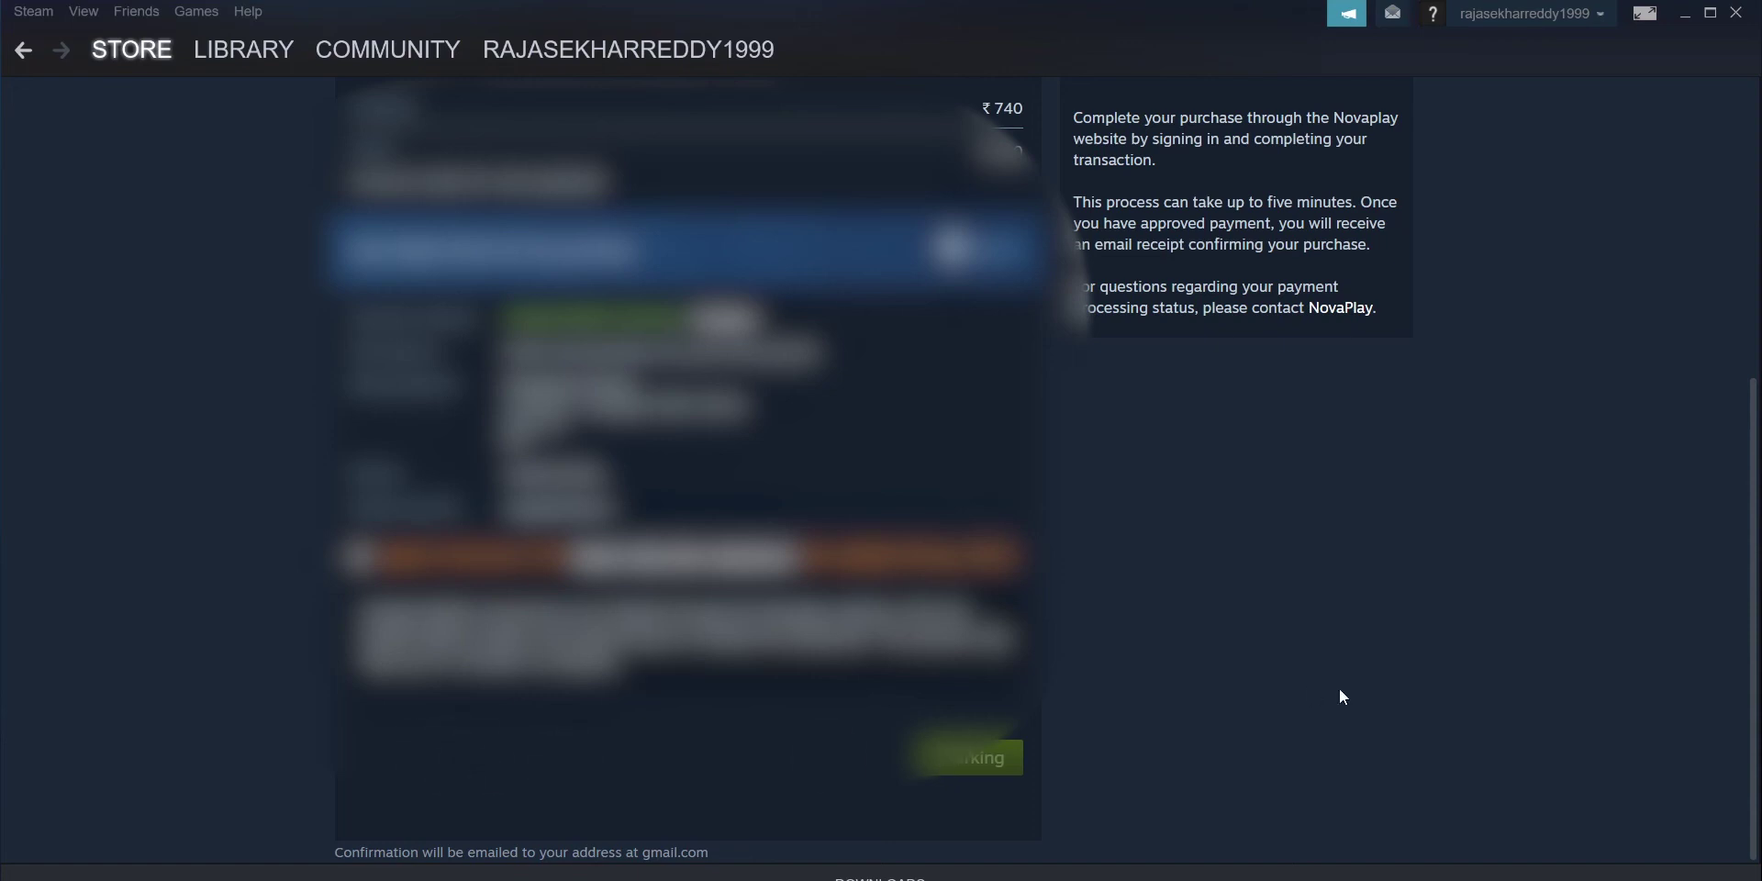
# Step: Try printing the receipt with Ctrl+P, cancel the save dialog, and return to the store
pyautogui.scroll(4, 1707, 569)
pyautogui.scroll(-4, 1738, 550)
pyautogui.scroll(4, 1739, 550)
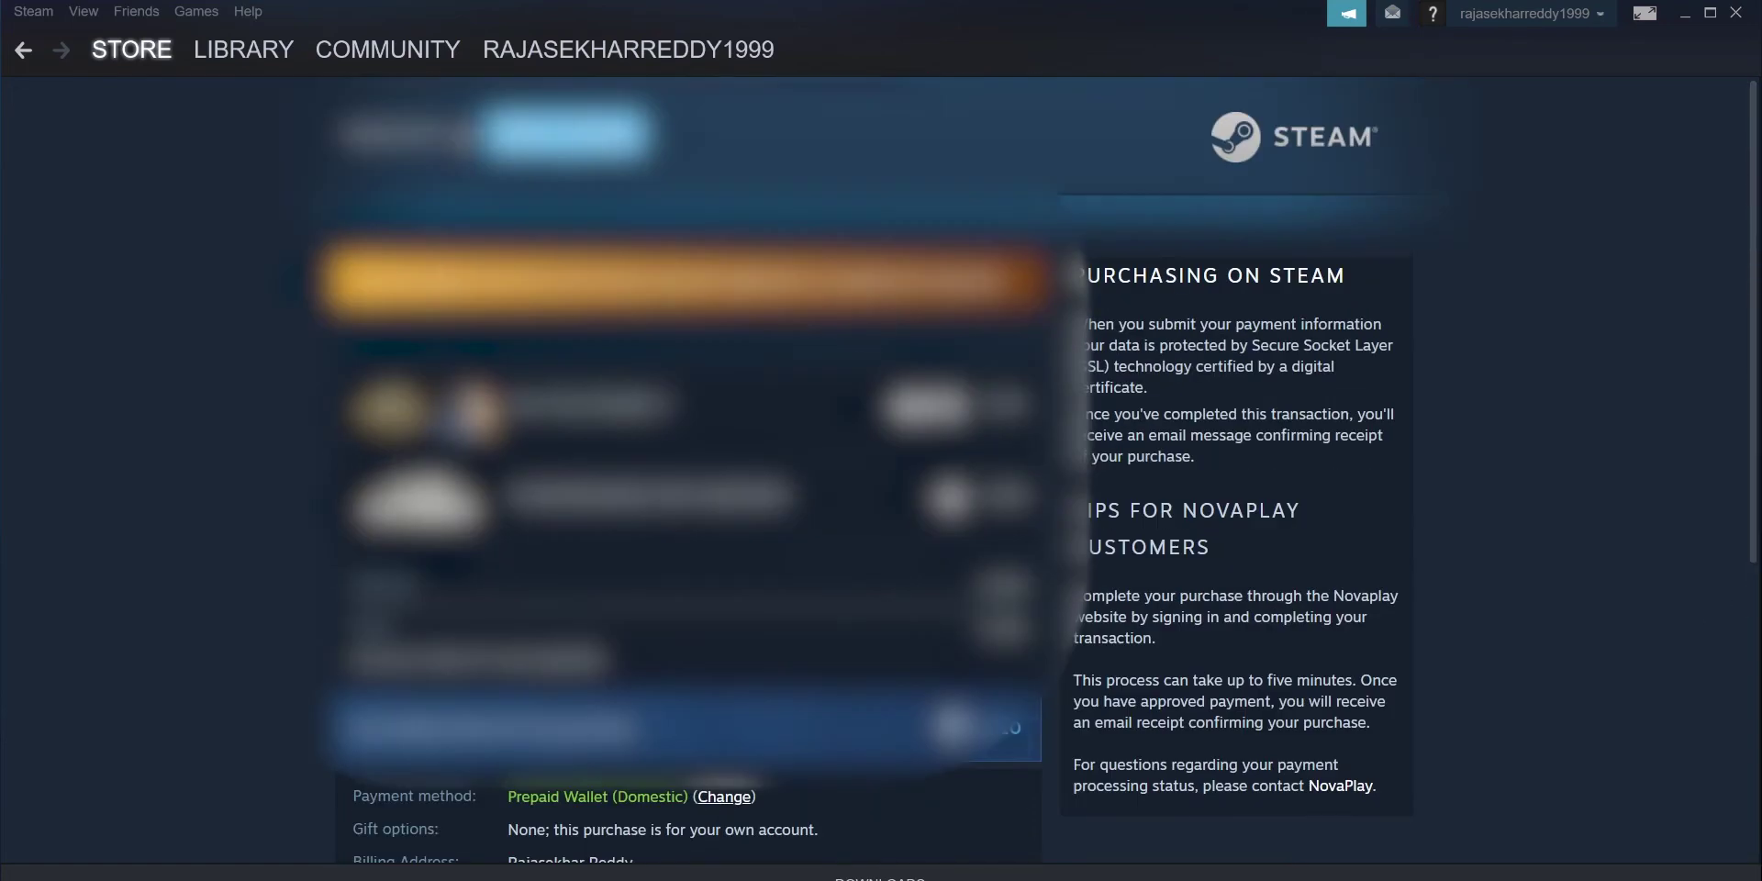
pyautogui.scroll(-4, 1734, 716)
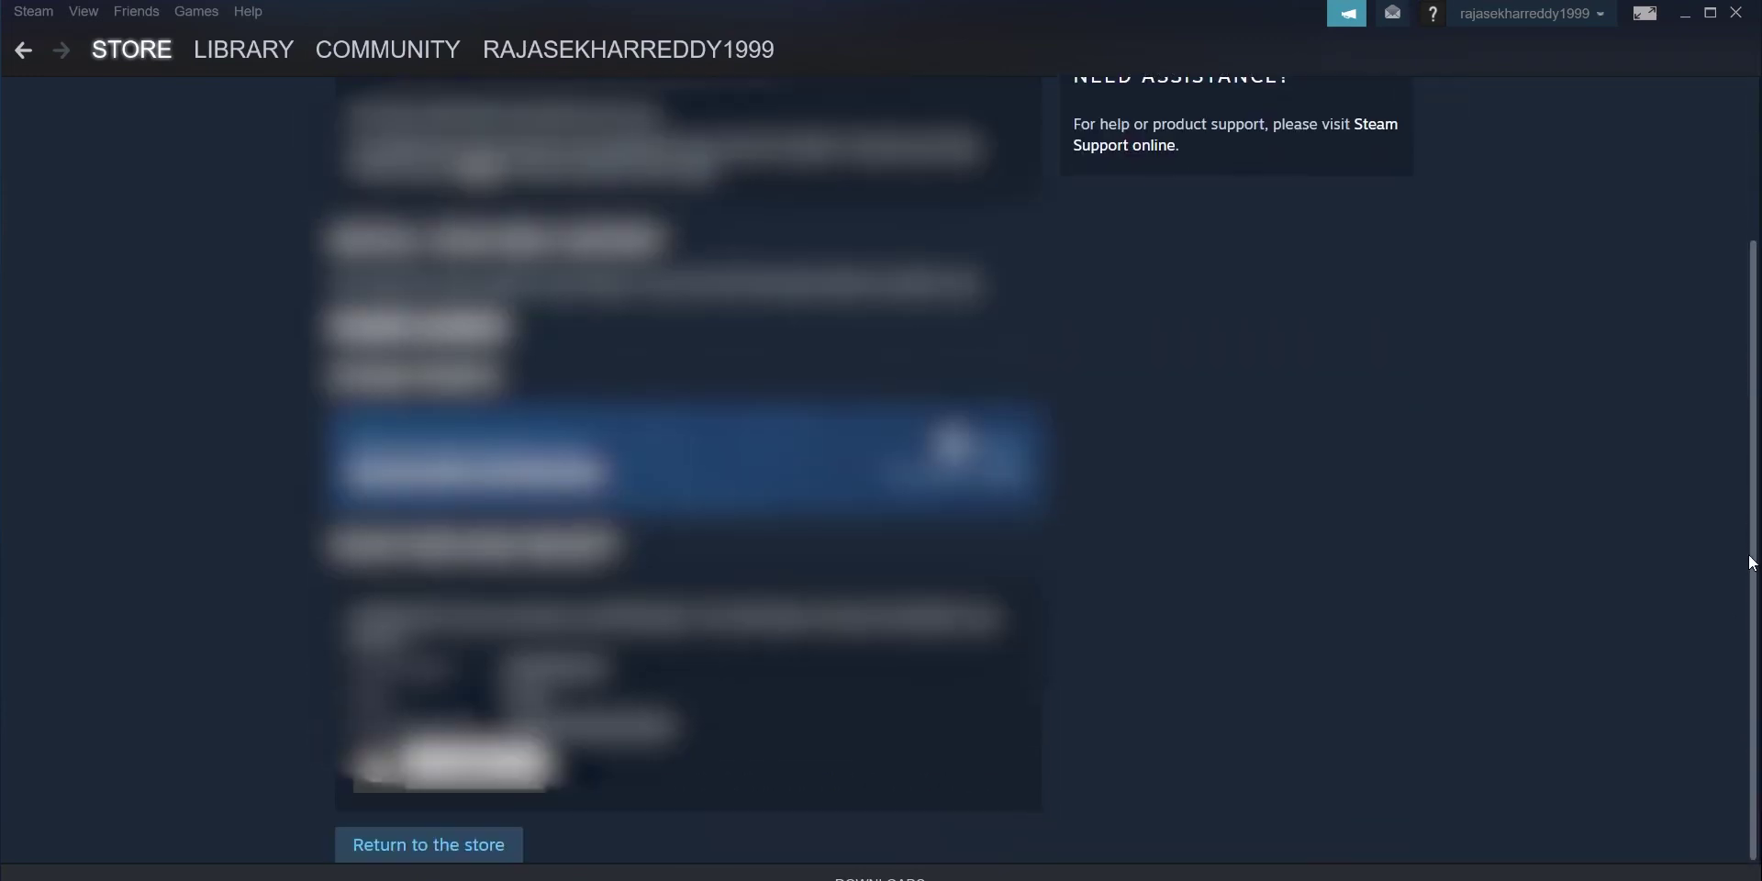
pyautogui.hotkey('ctrl', 'p')
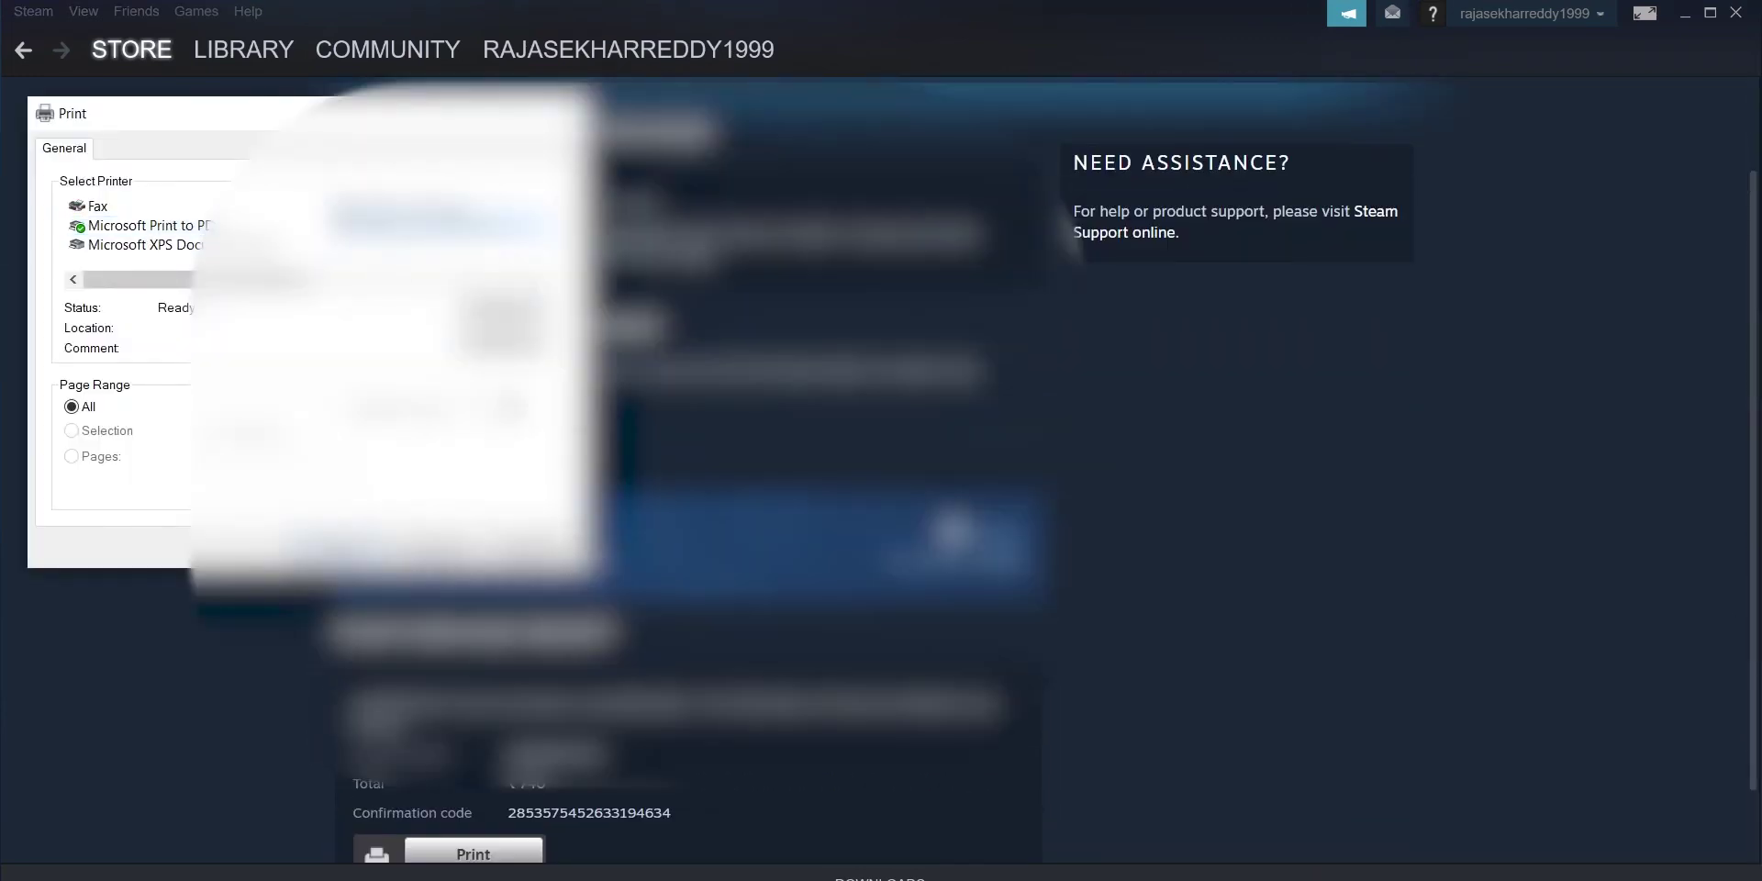
pyautogui.press('Return')
pyautogui.press('Escape')
pyautogui.scroll(-2, 381, 841)
pyautogui.click(464, 853)
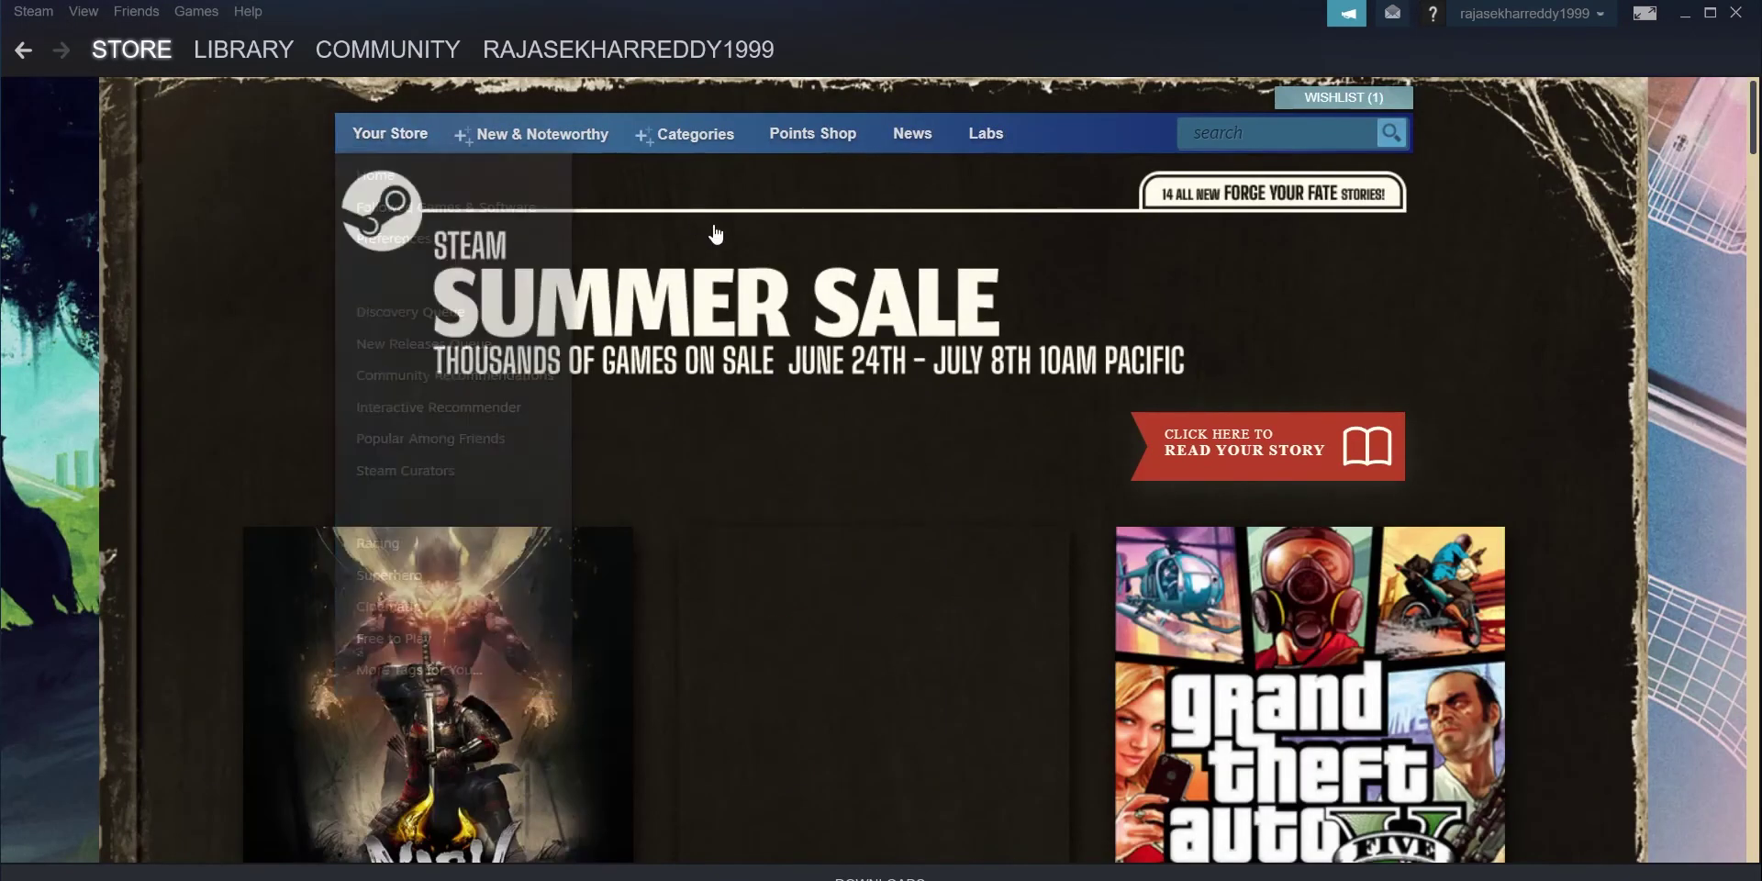
# Step: Open Euro Truck Simulator 2 from the Library's Collections view
pyautogui.moveTo(124, 42)
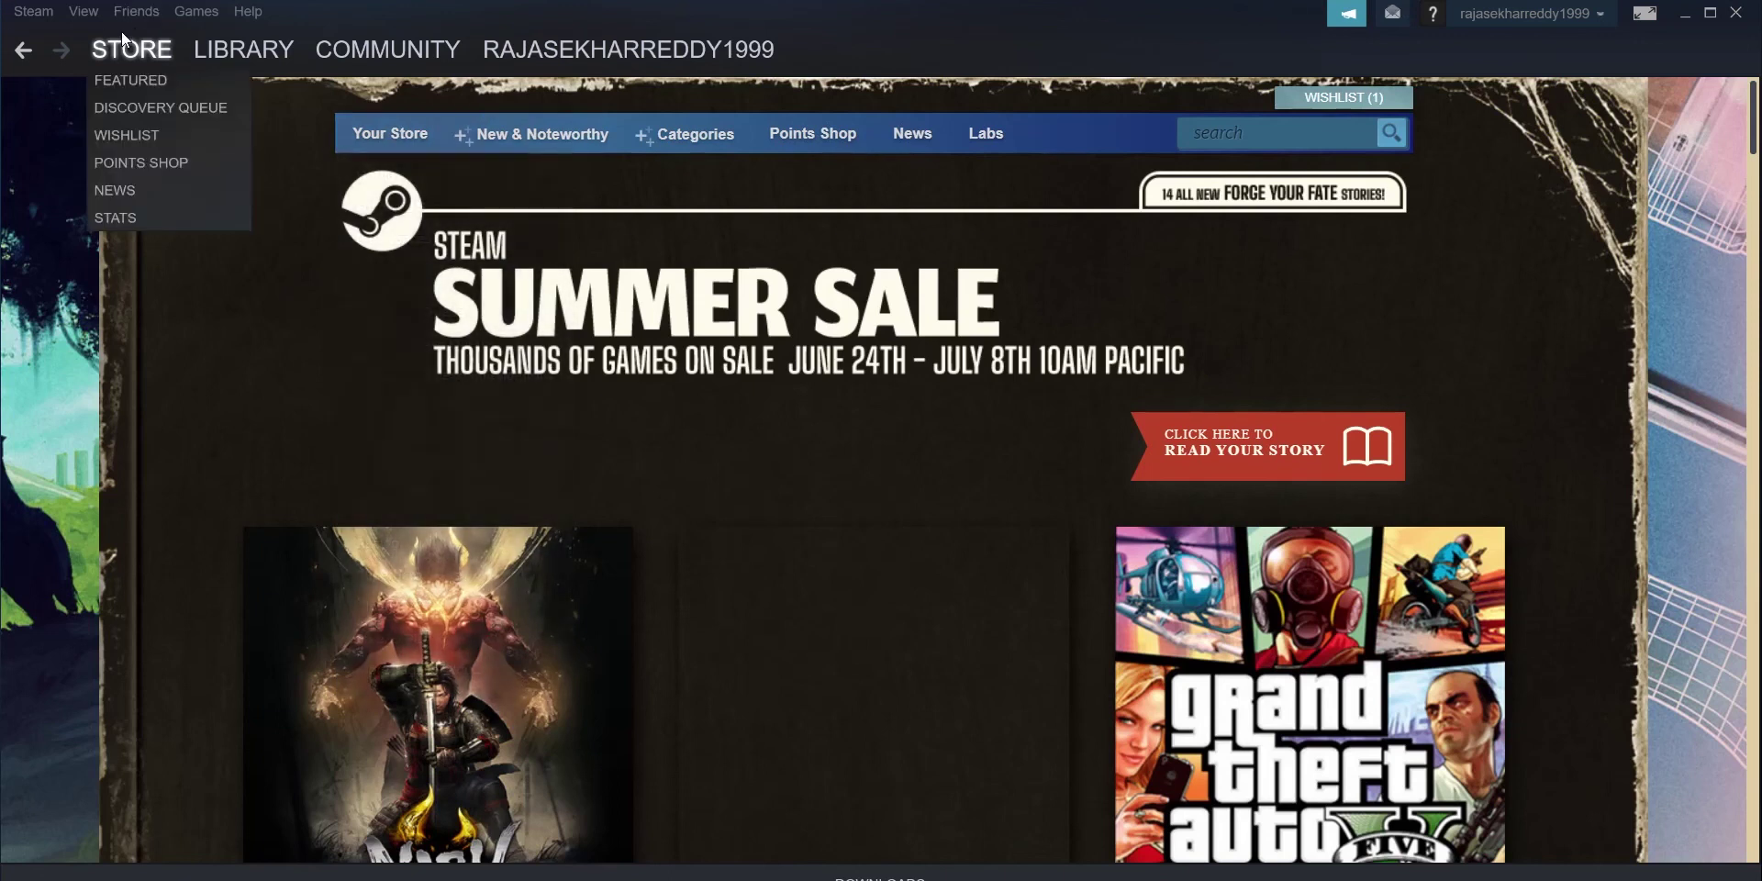
pyautogui.moveTo(247, 47)
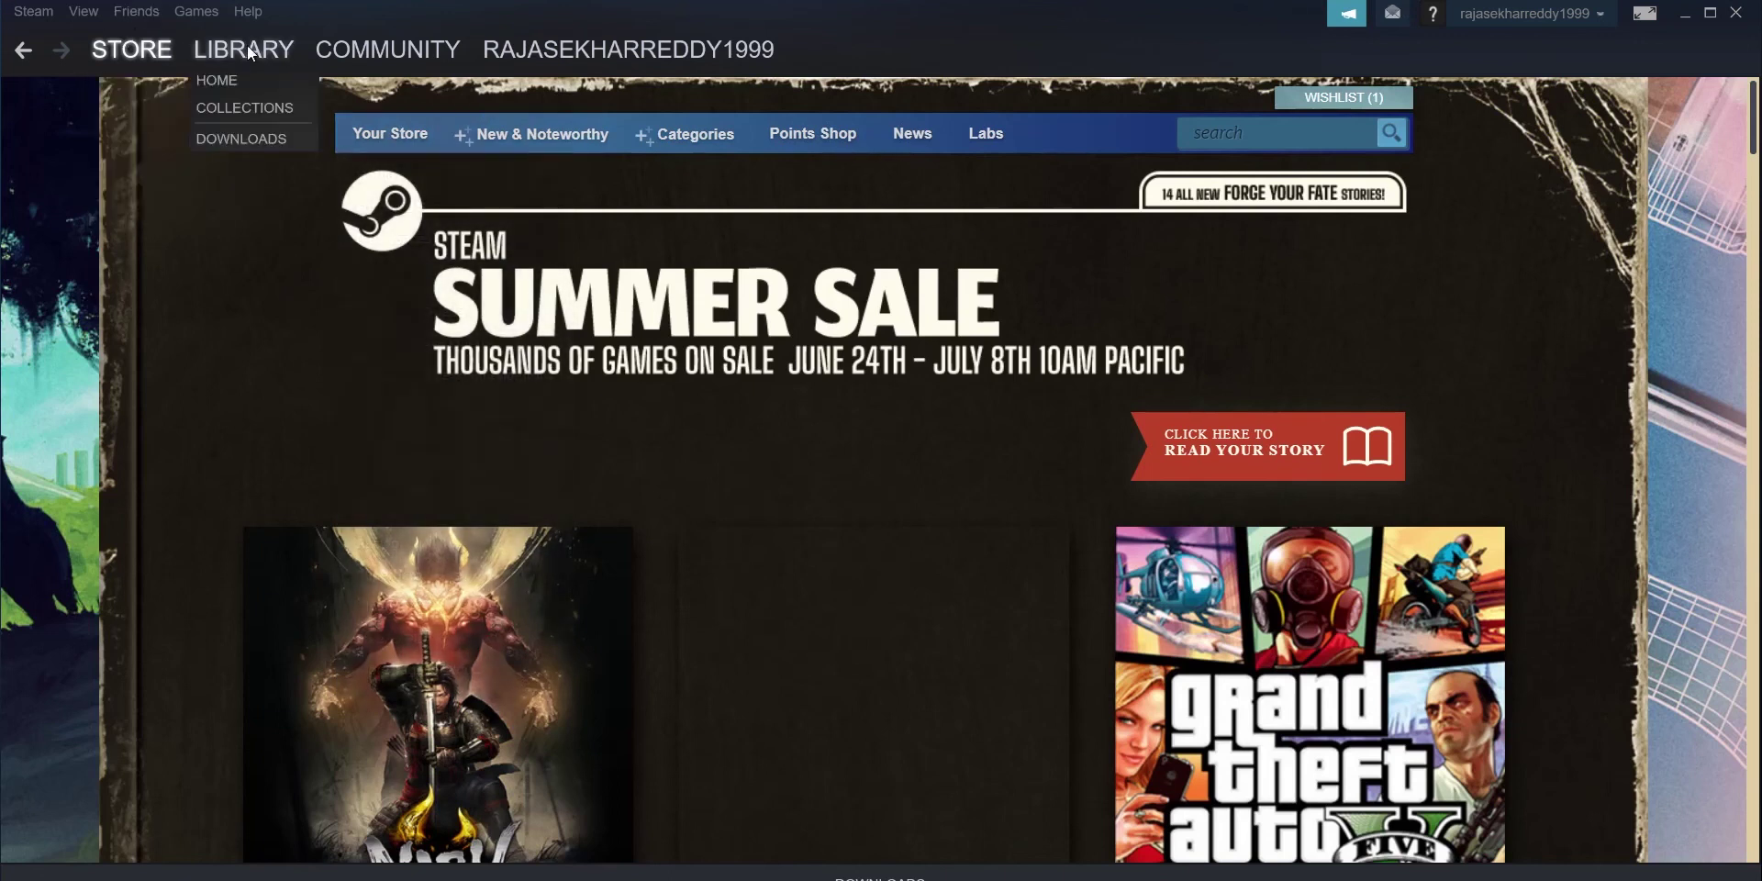
pyautogui.click(240, 107)
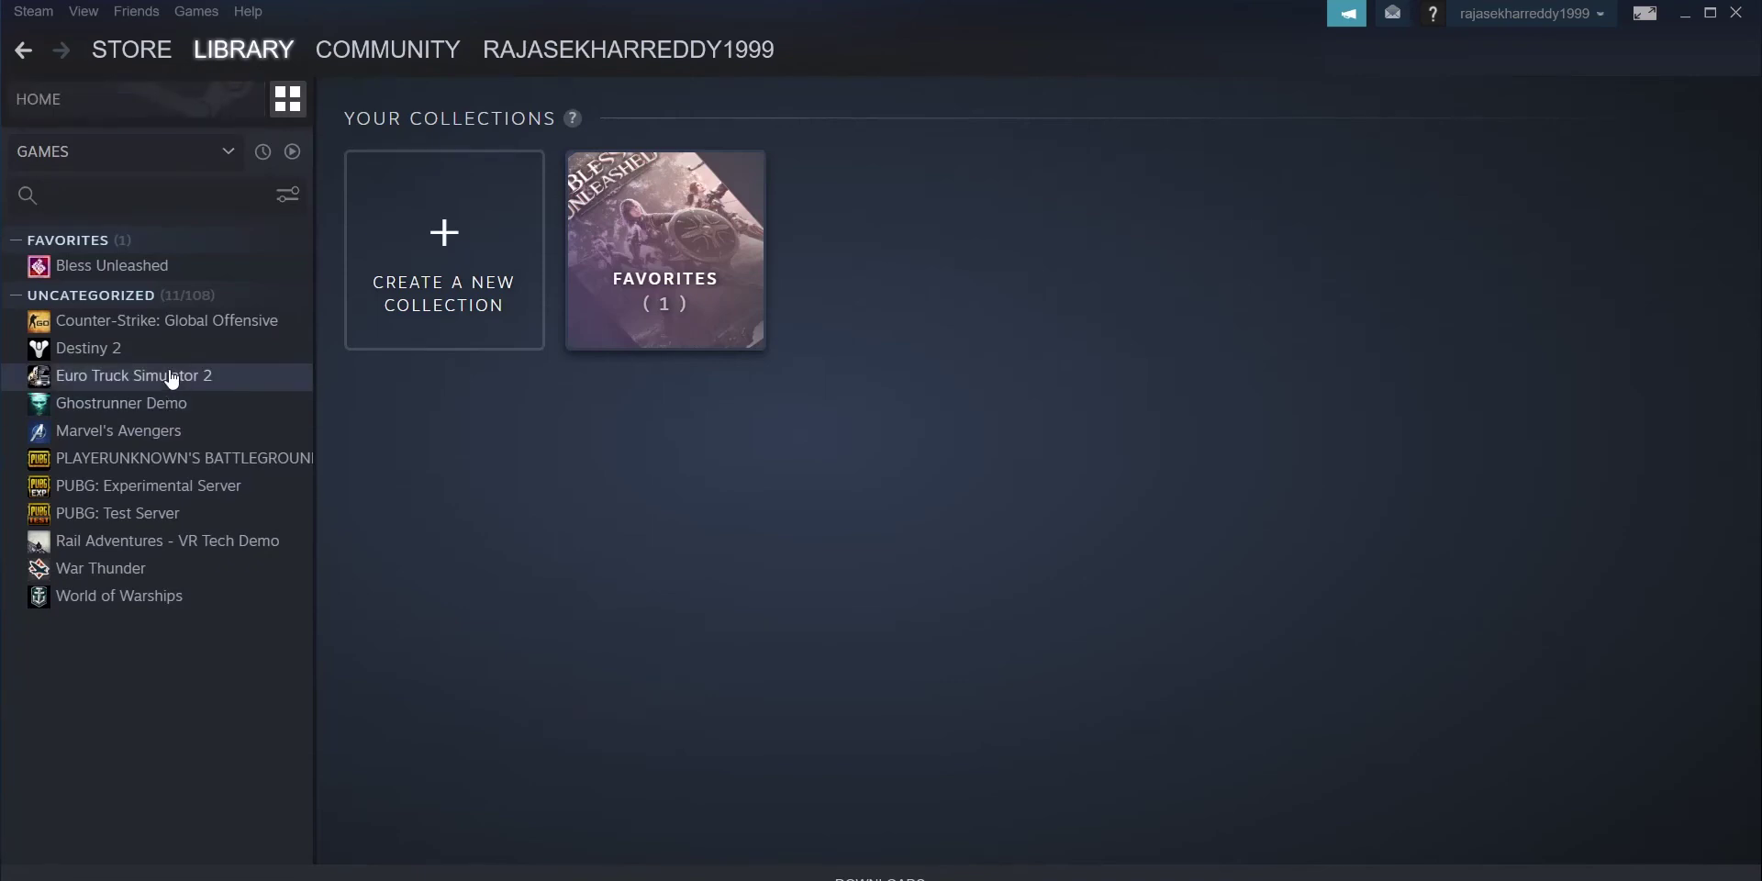
pyautogui.click(171, 378)
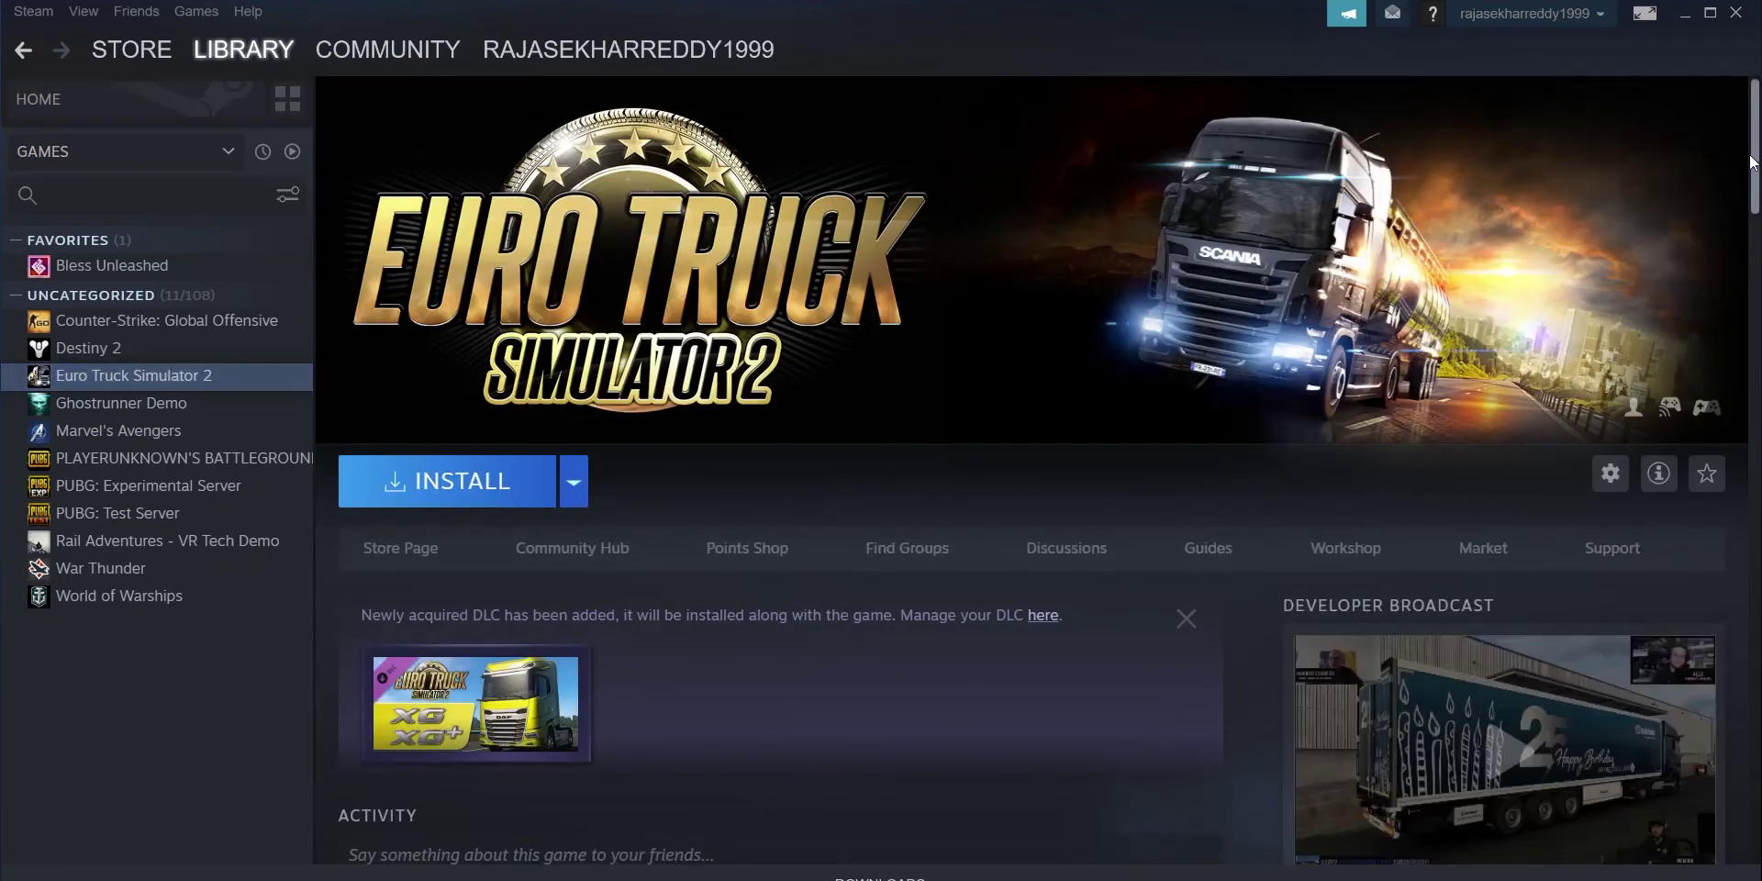
# Step: Scroll through the Euro Truck Simulator 2 library page and its news
pyautogui.scroll(-5, 1742, 246)
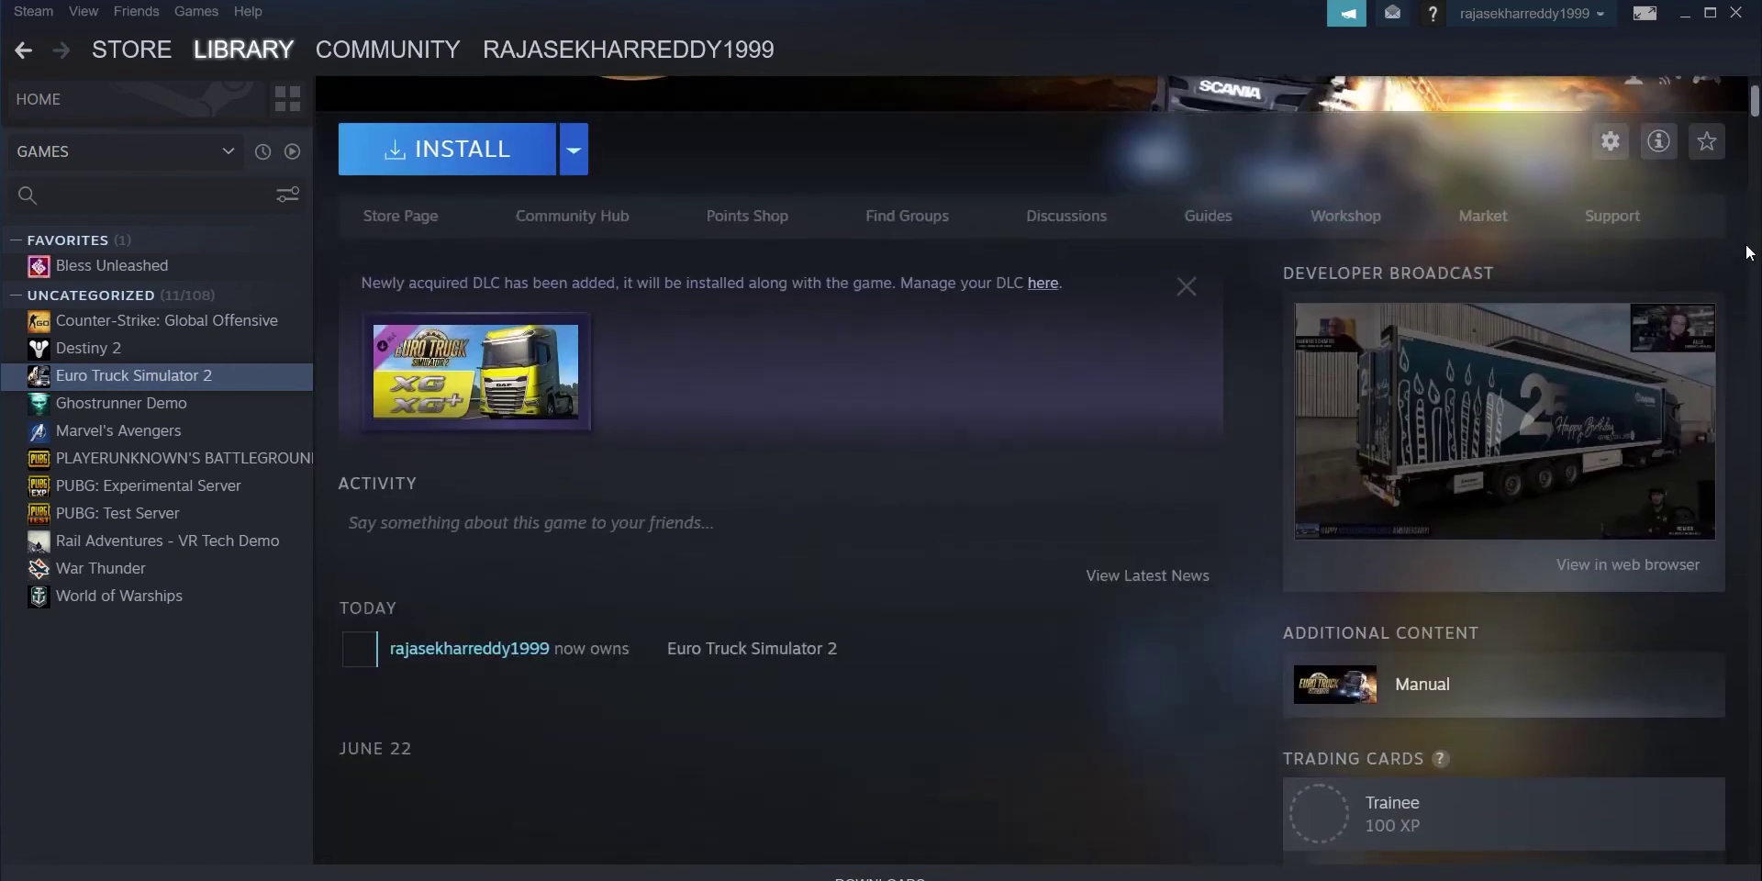
pyautogui.scroll(-10, 1743, 266)
pyautogui.scroll(-7, 1743, 271)
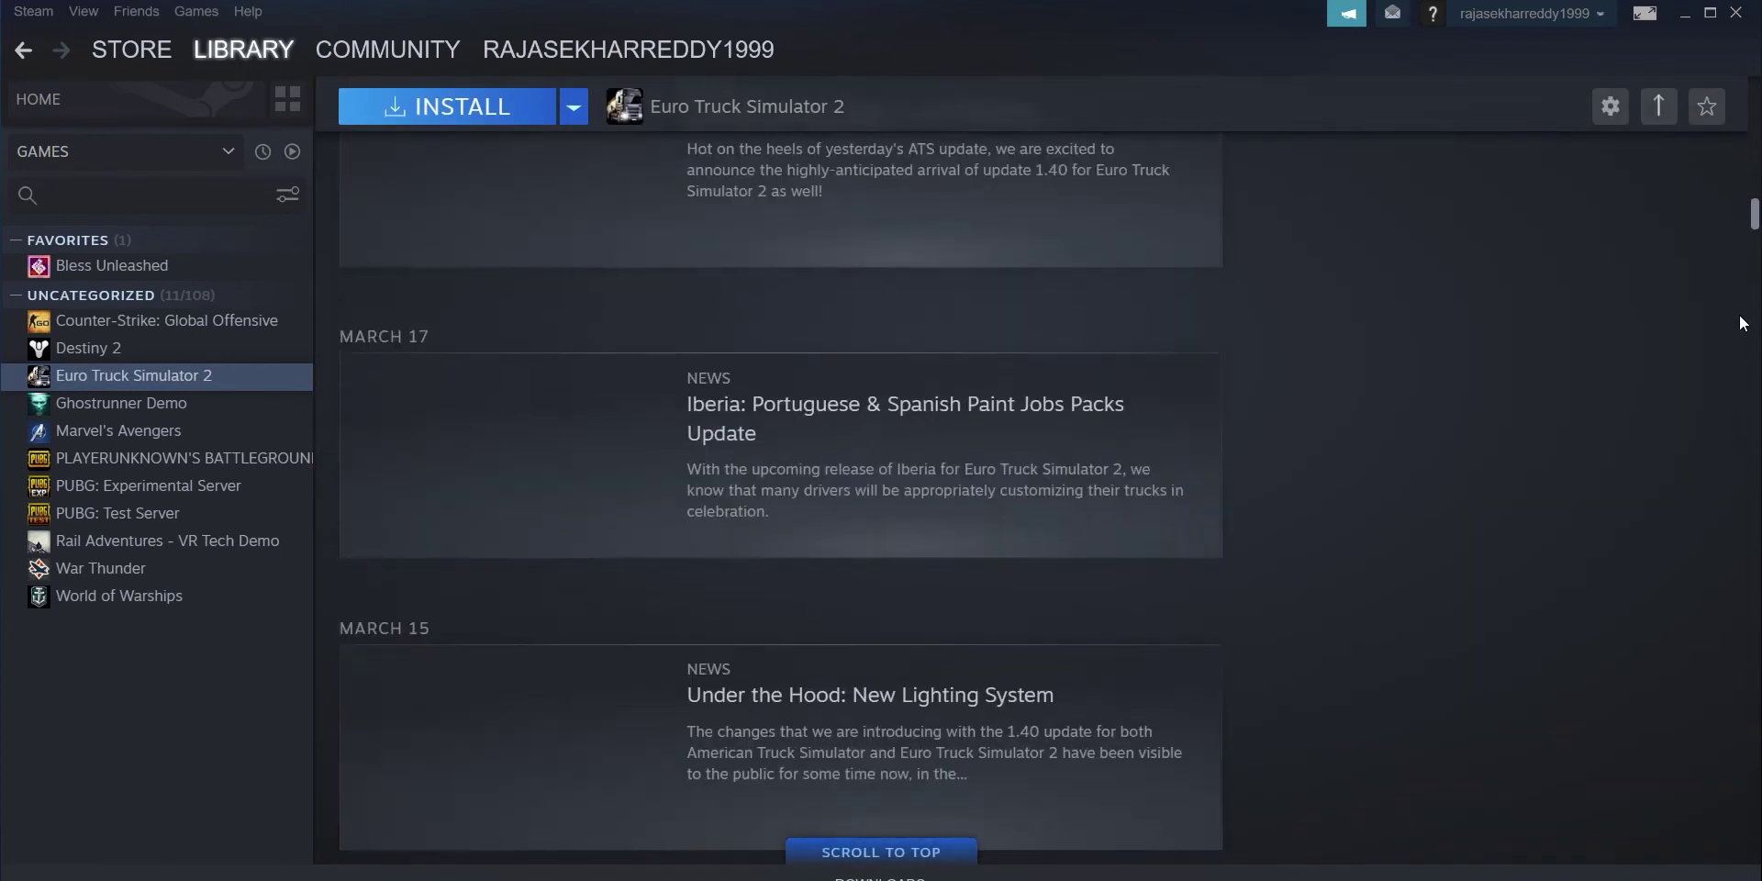
pyautogui.scroll(20, 1742, 272)
pyautogui.scroll(5, 1755, 189)
pyautogui.scroll(-13, 1751, 239)
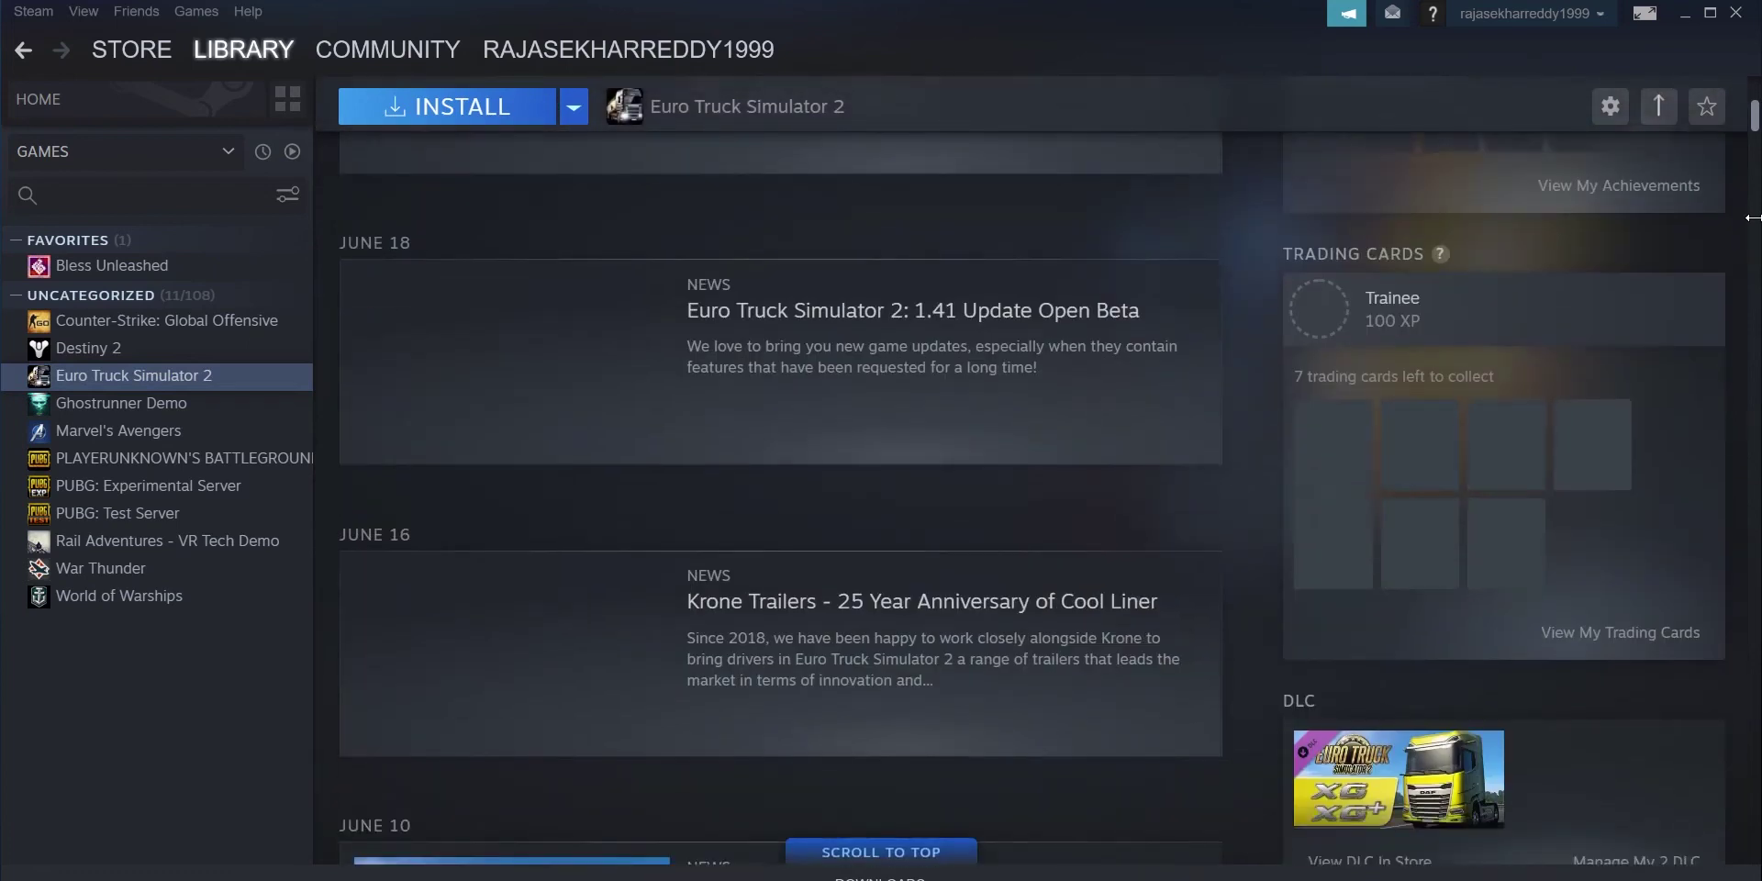
pyautogui.scroll(-15, 1748, 278)
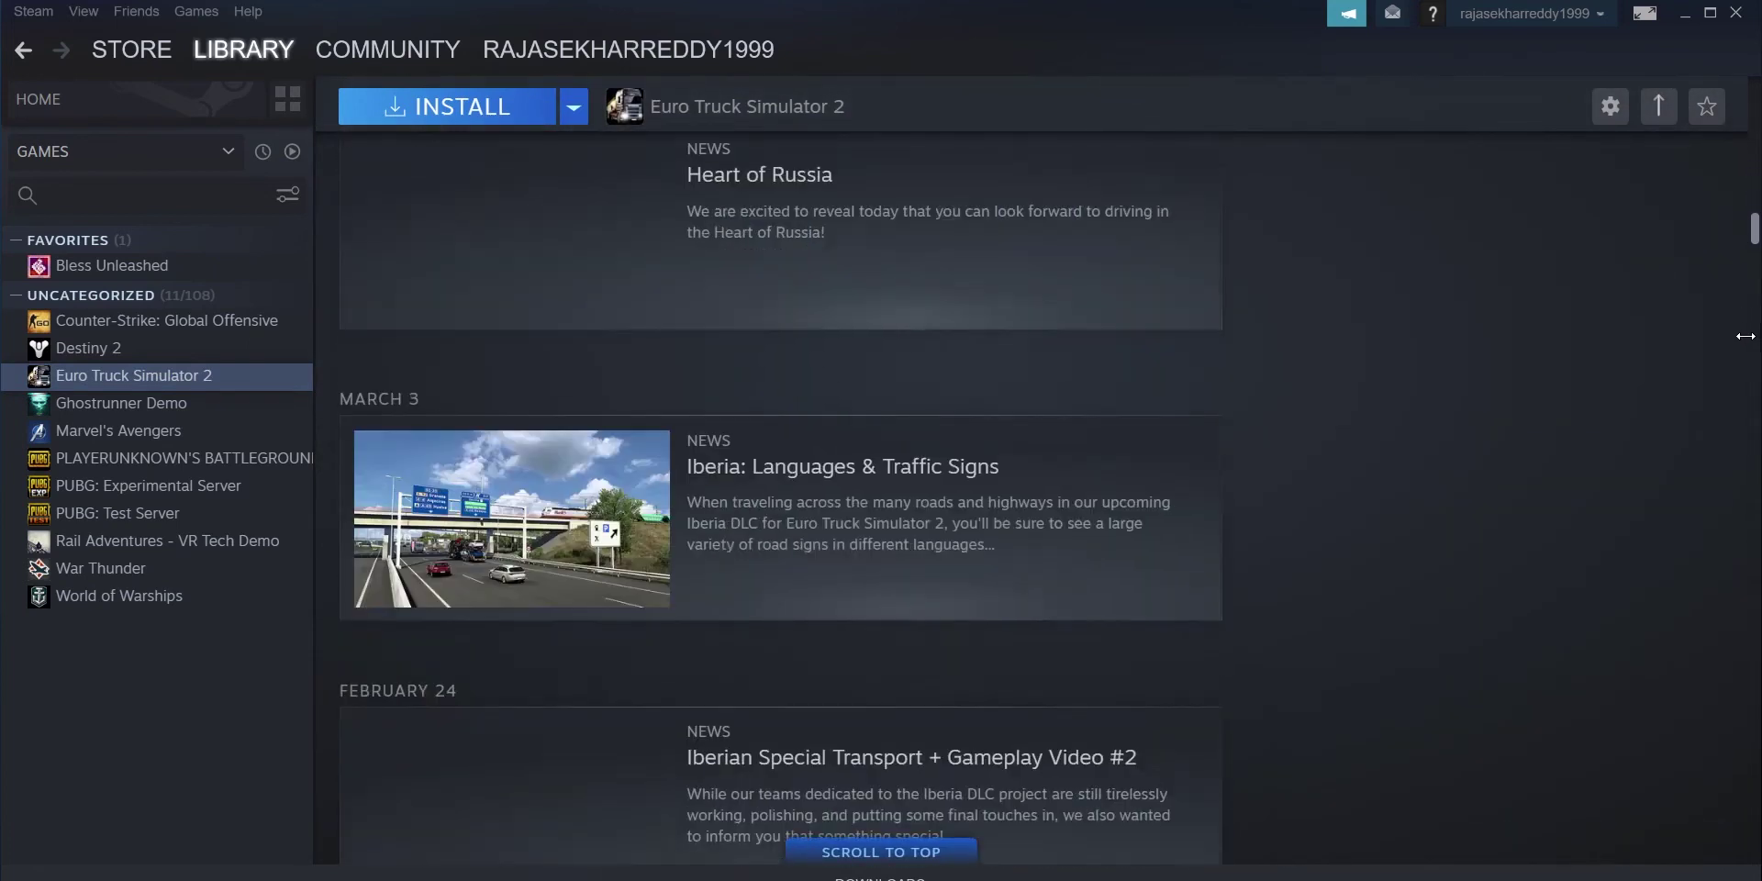
pyautogui.scroll(-15, 1743, 412)
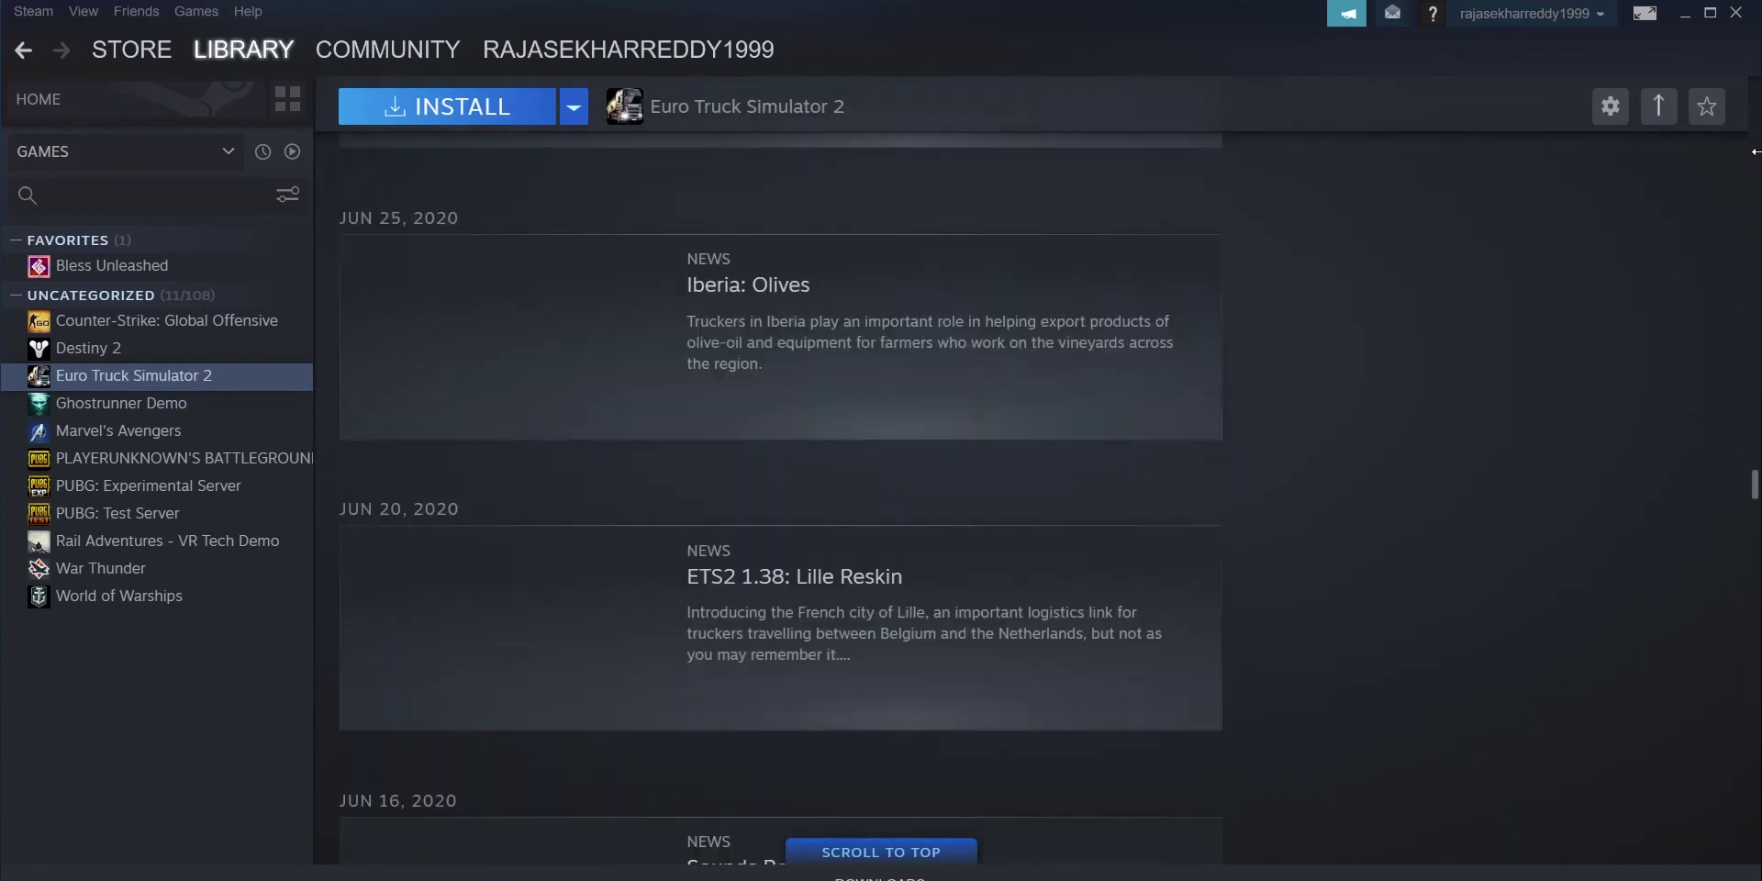
pyautogui.moveTo(1753, 483); pyautogui.dragTo(1755, 76)
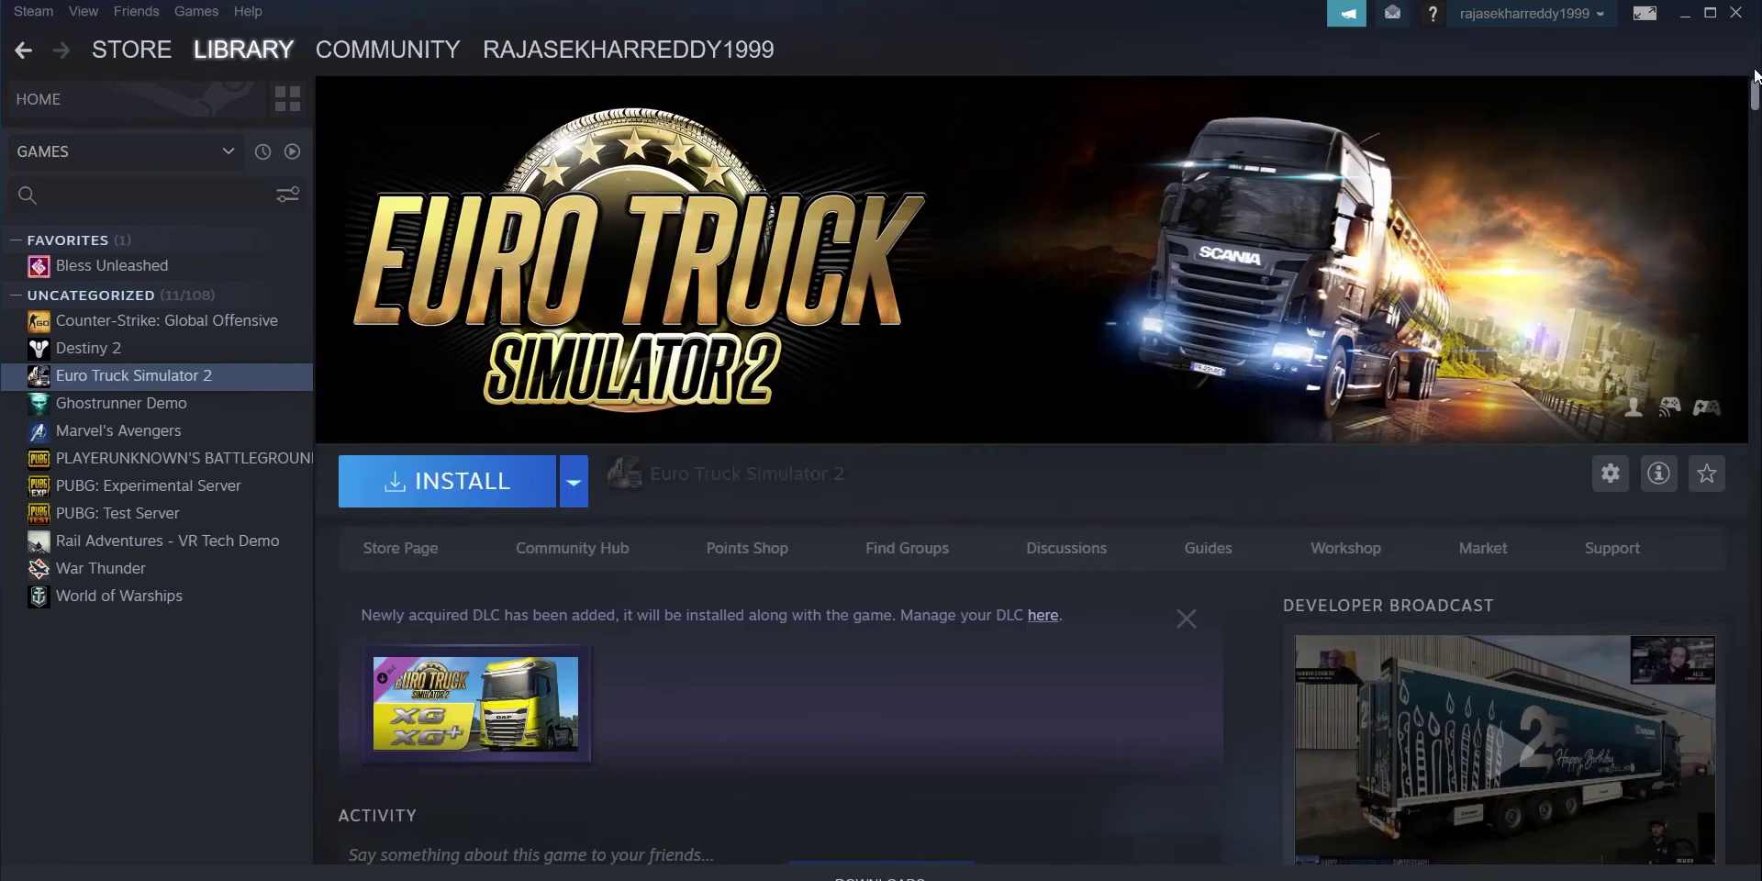
# Step: Expand Euro Truck Simulator 2's details, then go to the Points Shop showing 1,010 points
pyautogui.click(1657, 473)
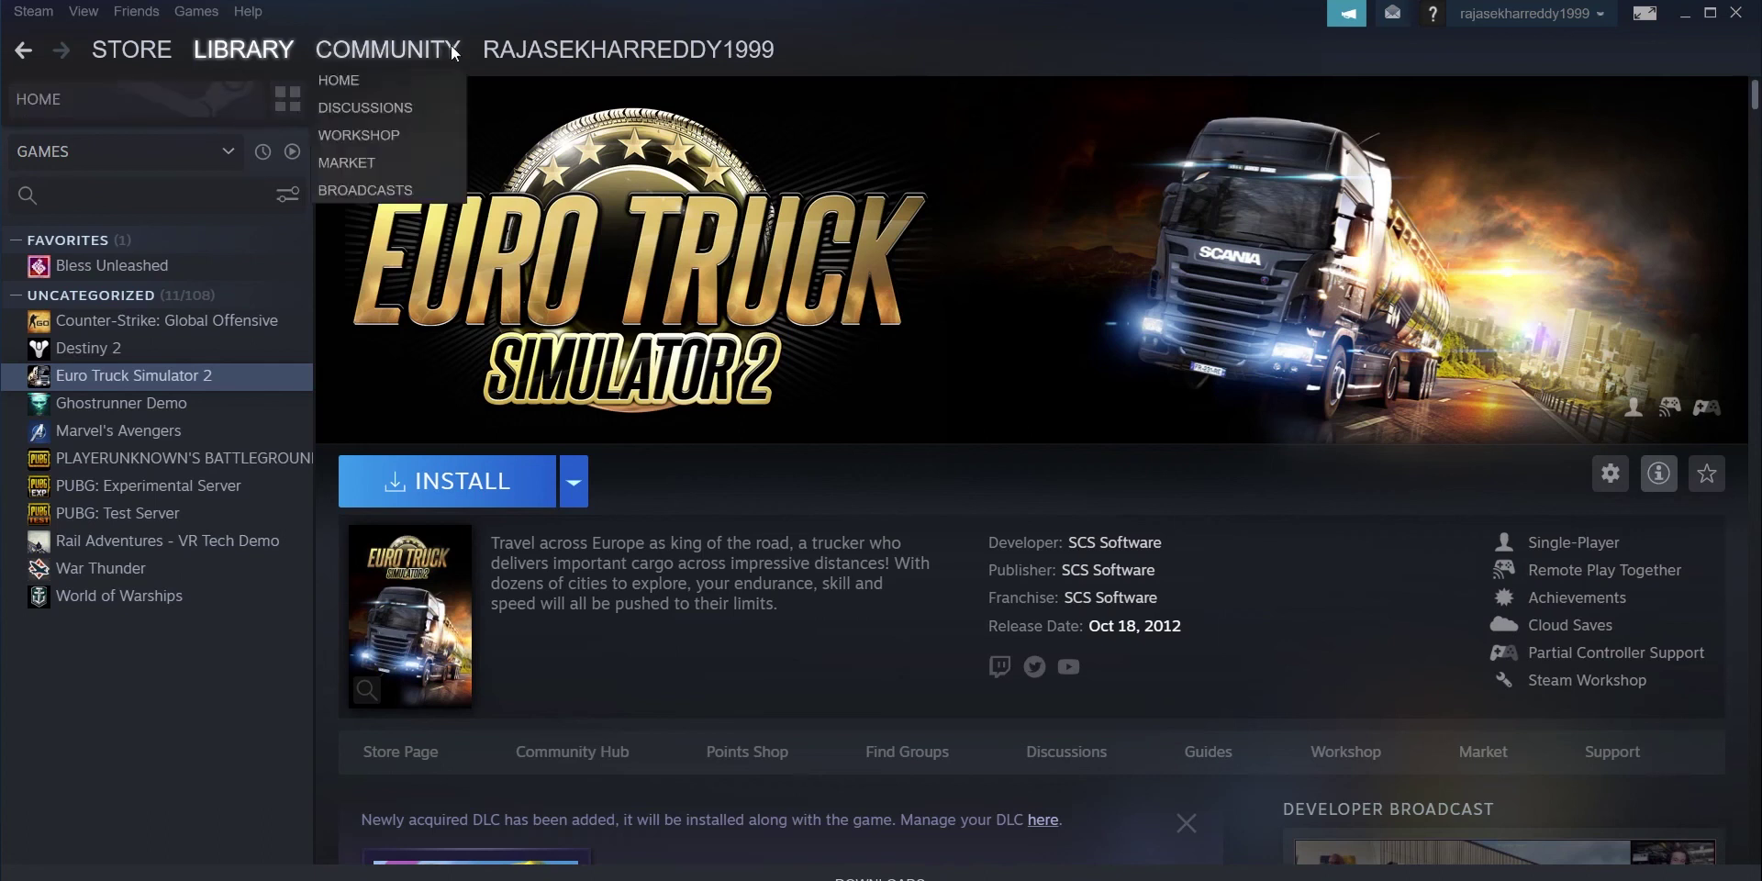
pyautogui.moveTo(772, 63)
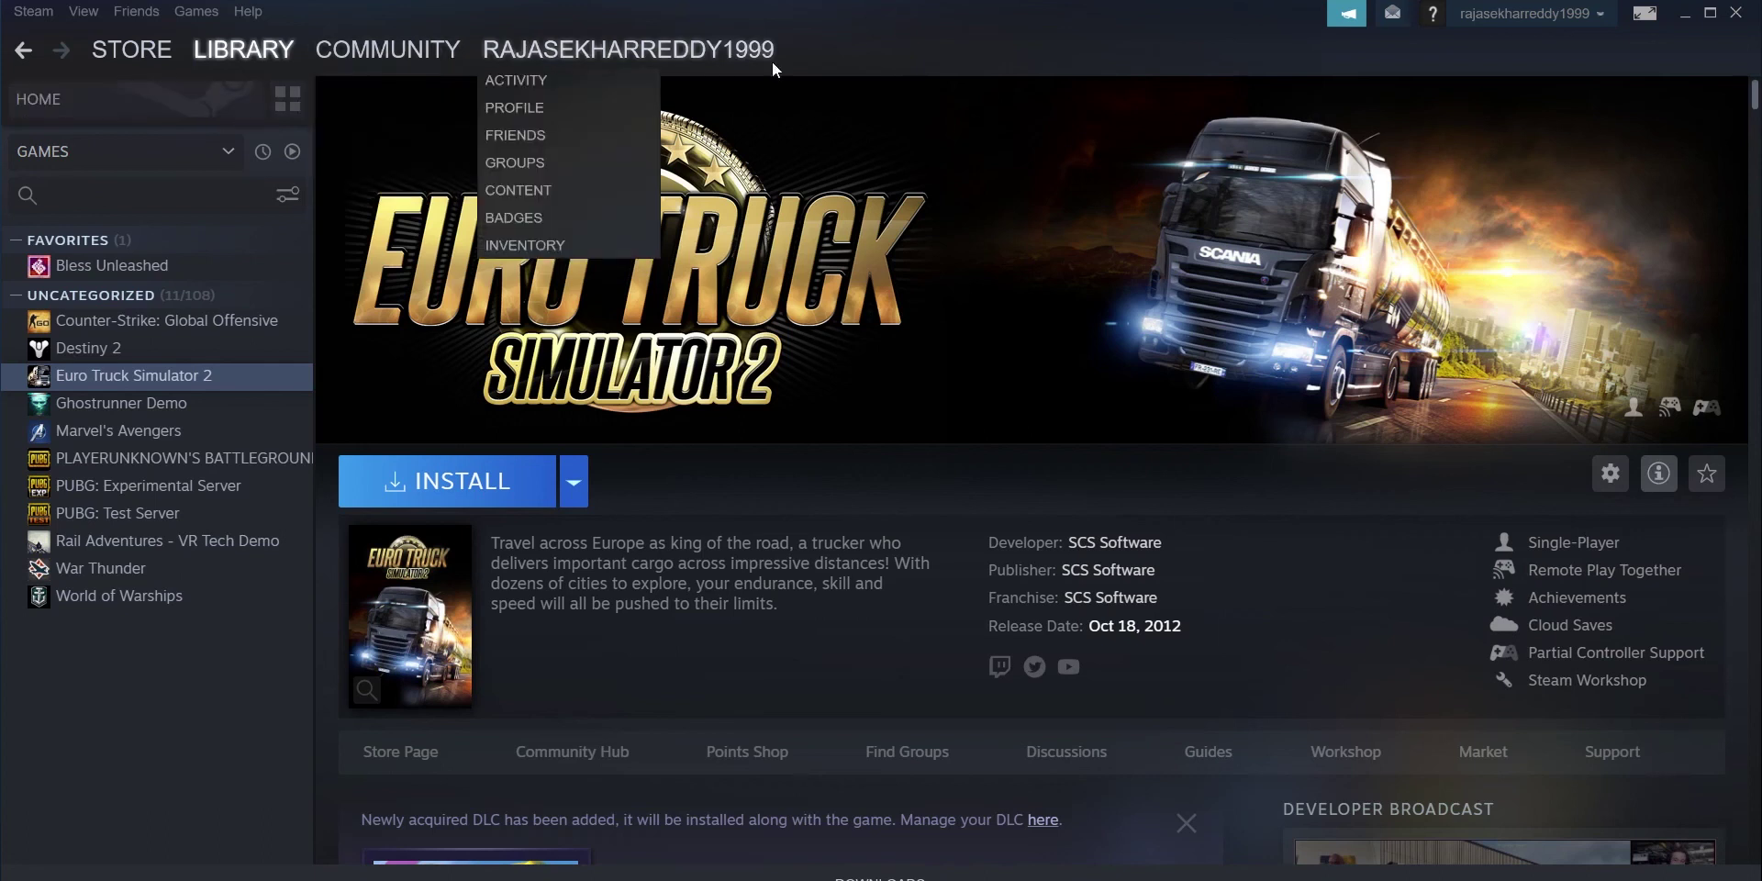
pyautogui.click(512, 80)
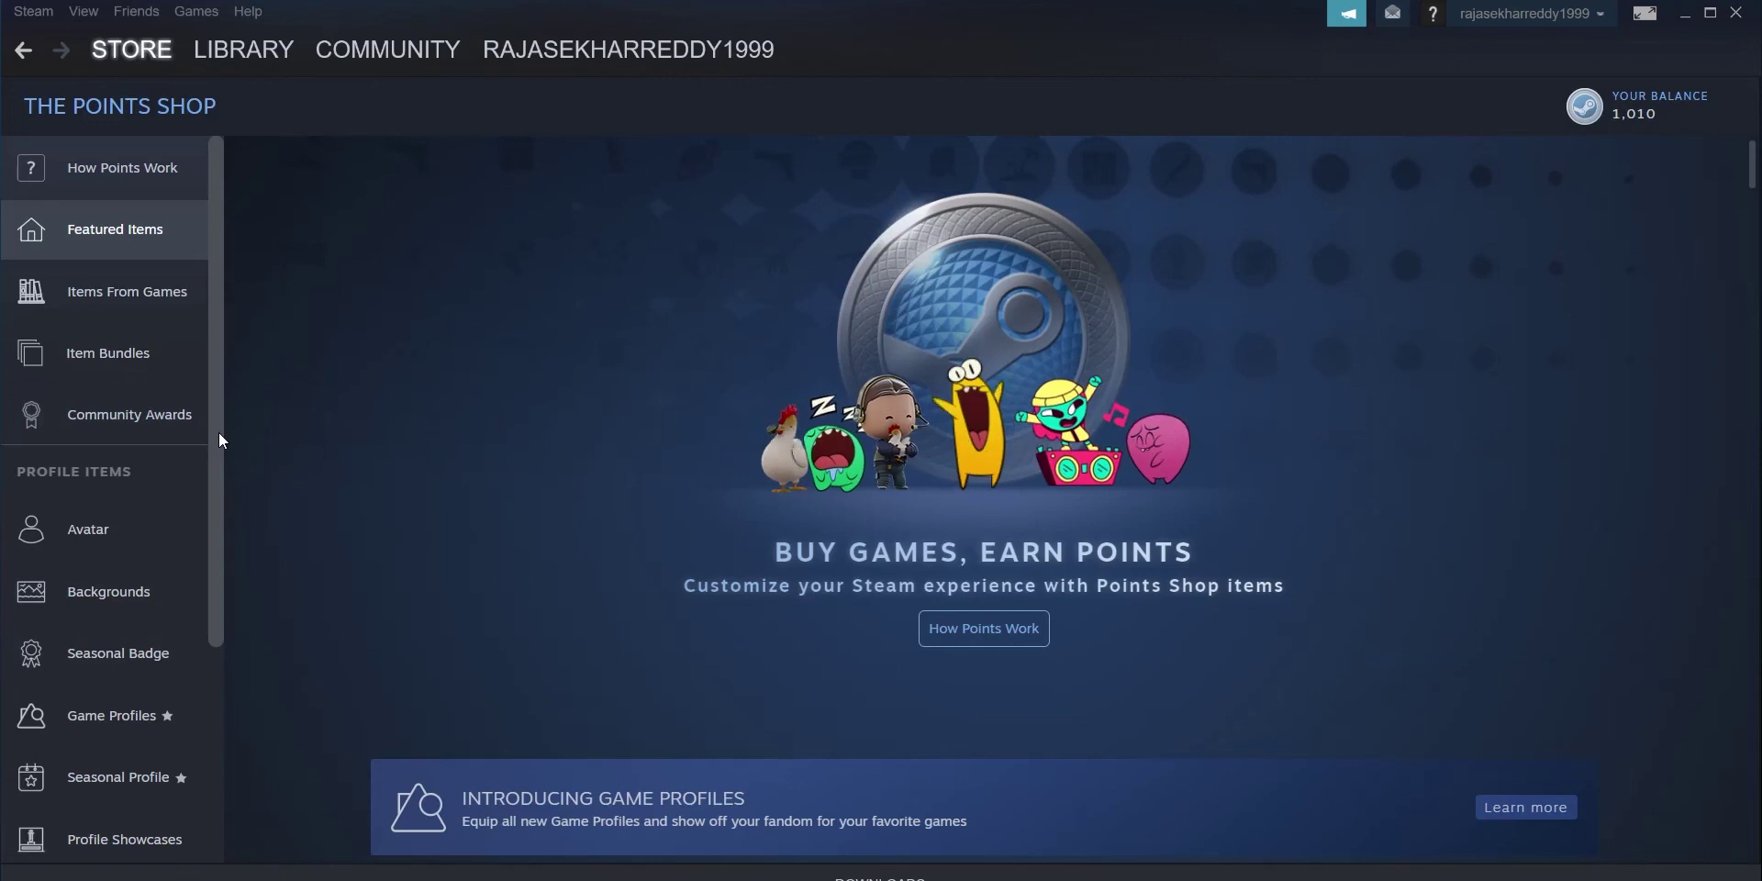
# Step: Scroll the Points Shop, check the View menu, then bring up and dismiss the Add a Game options
pyautogui.scroll(-5, 184, 734)
pyautogui.scroll(5, 181, 826)
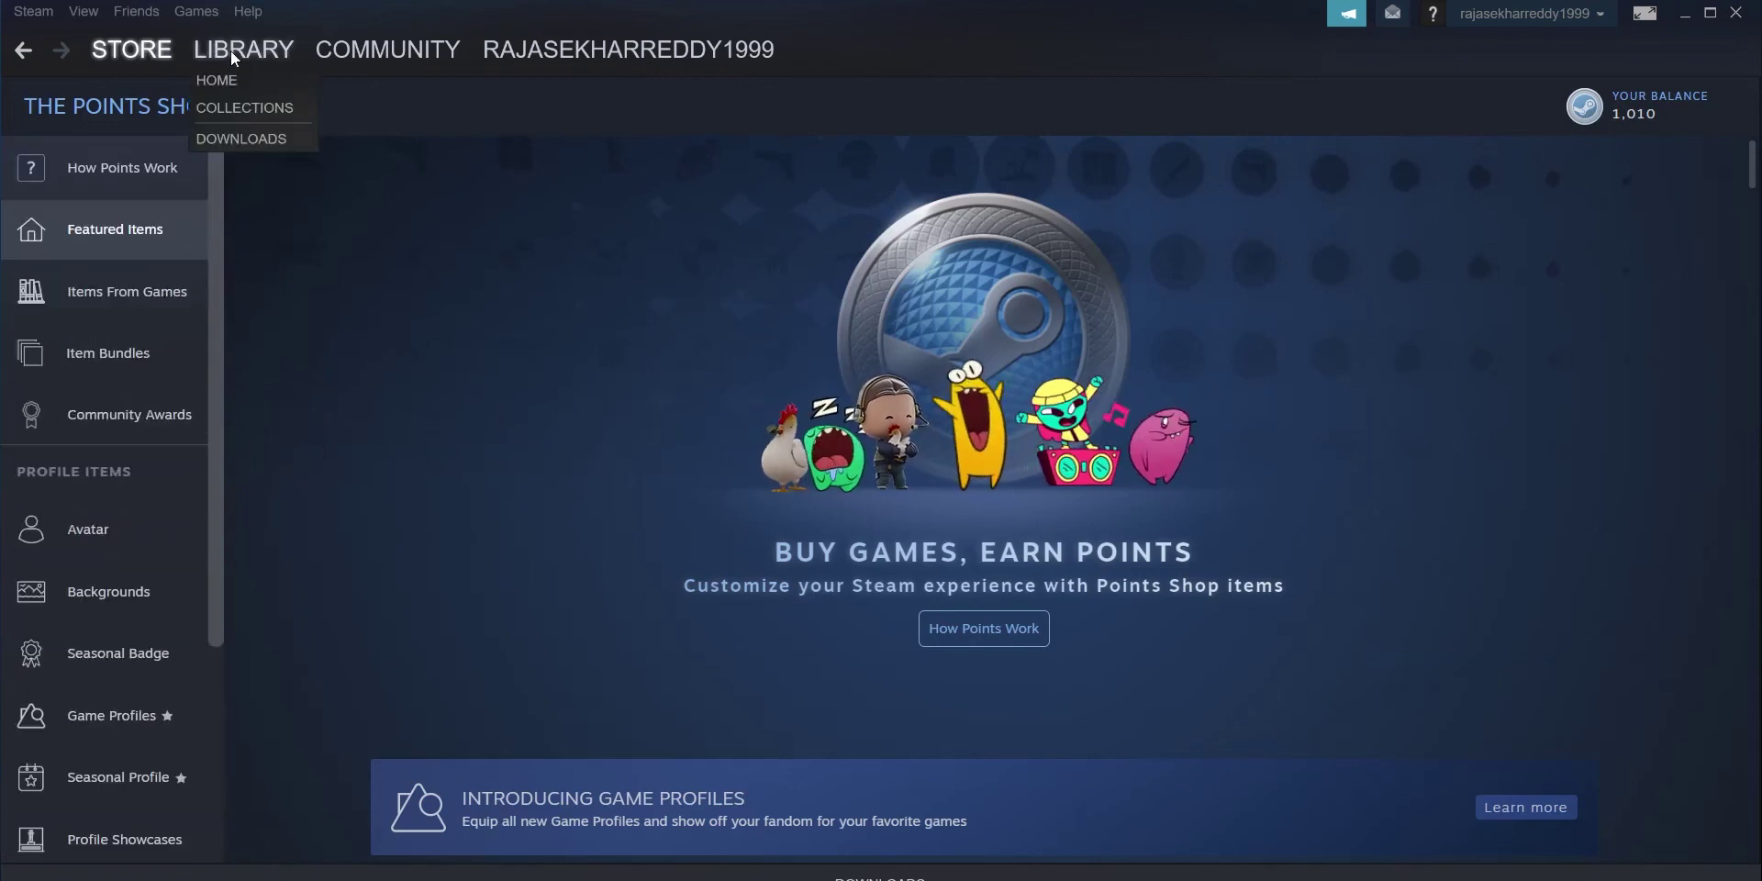
pyautogui.click(83, 11)
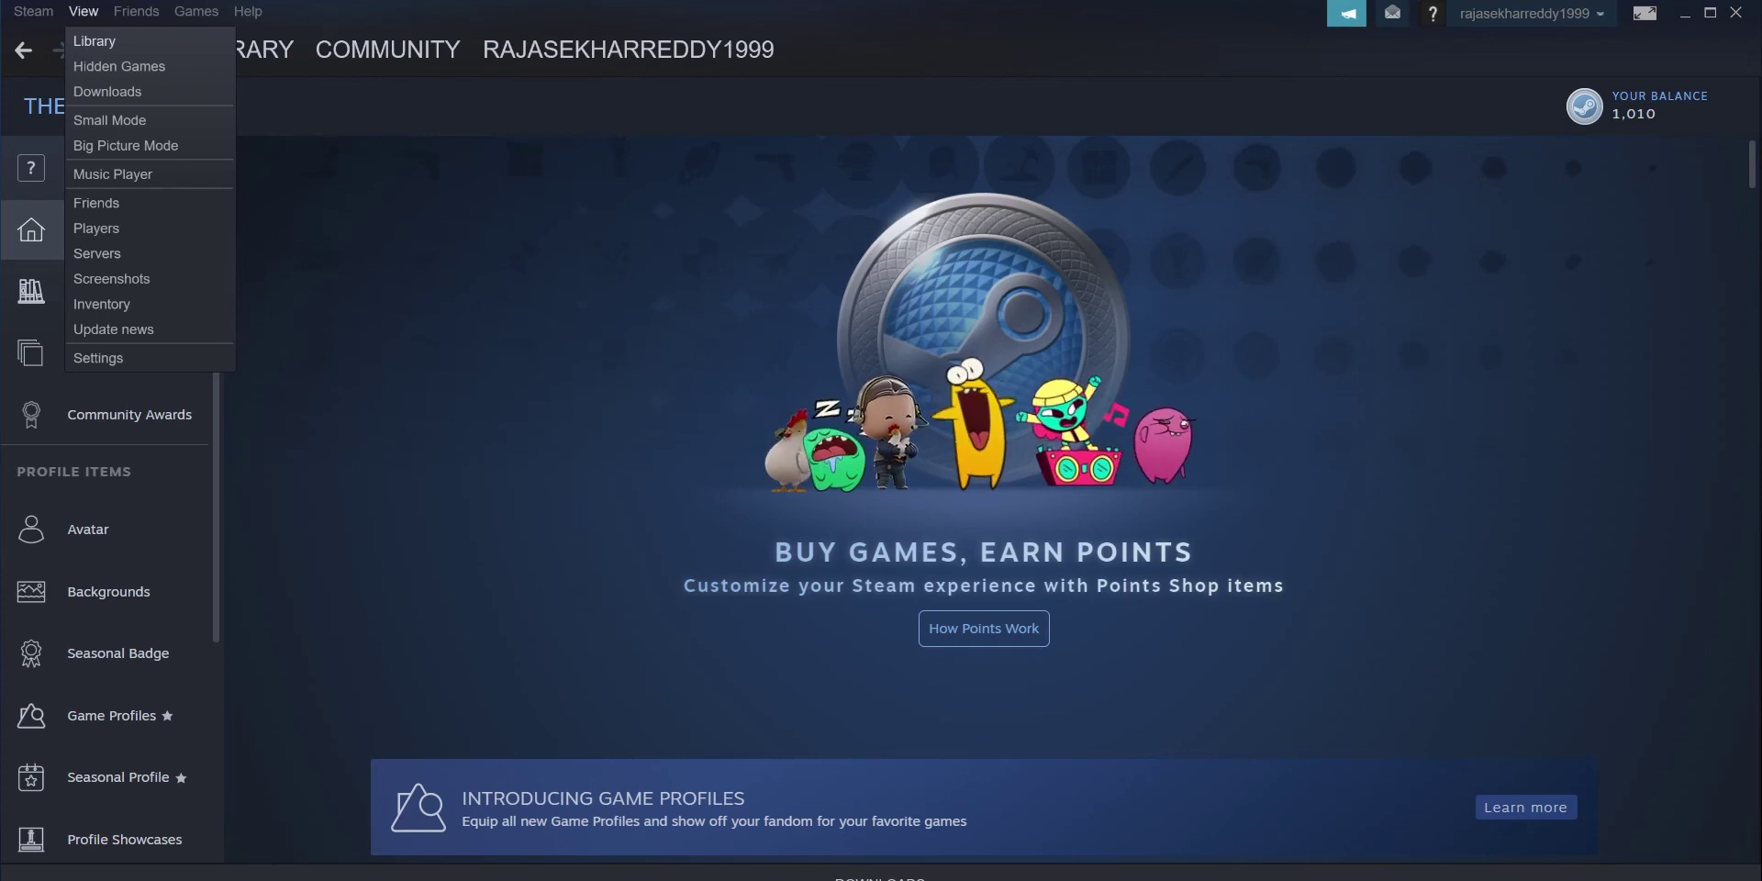
pyautogui.click(46, 877)
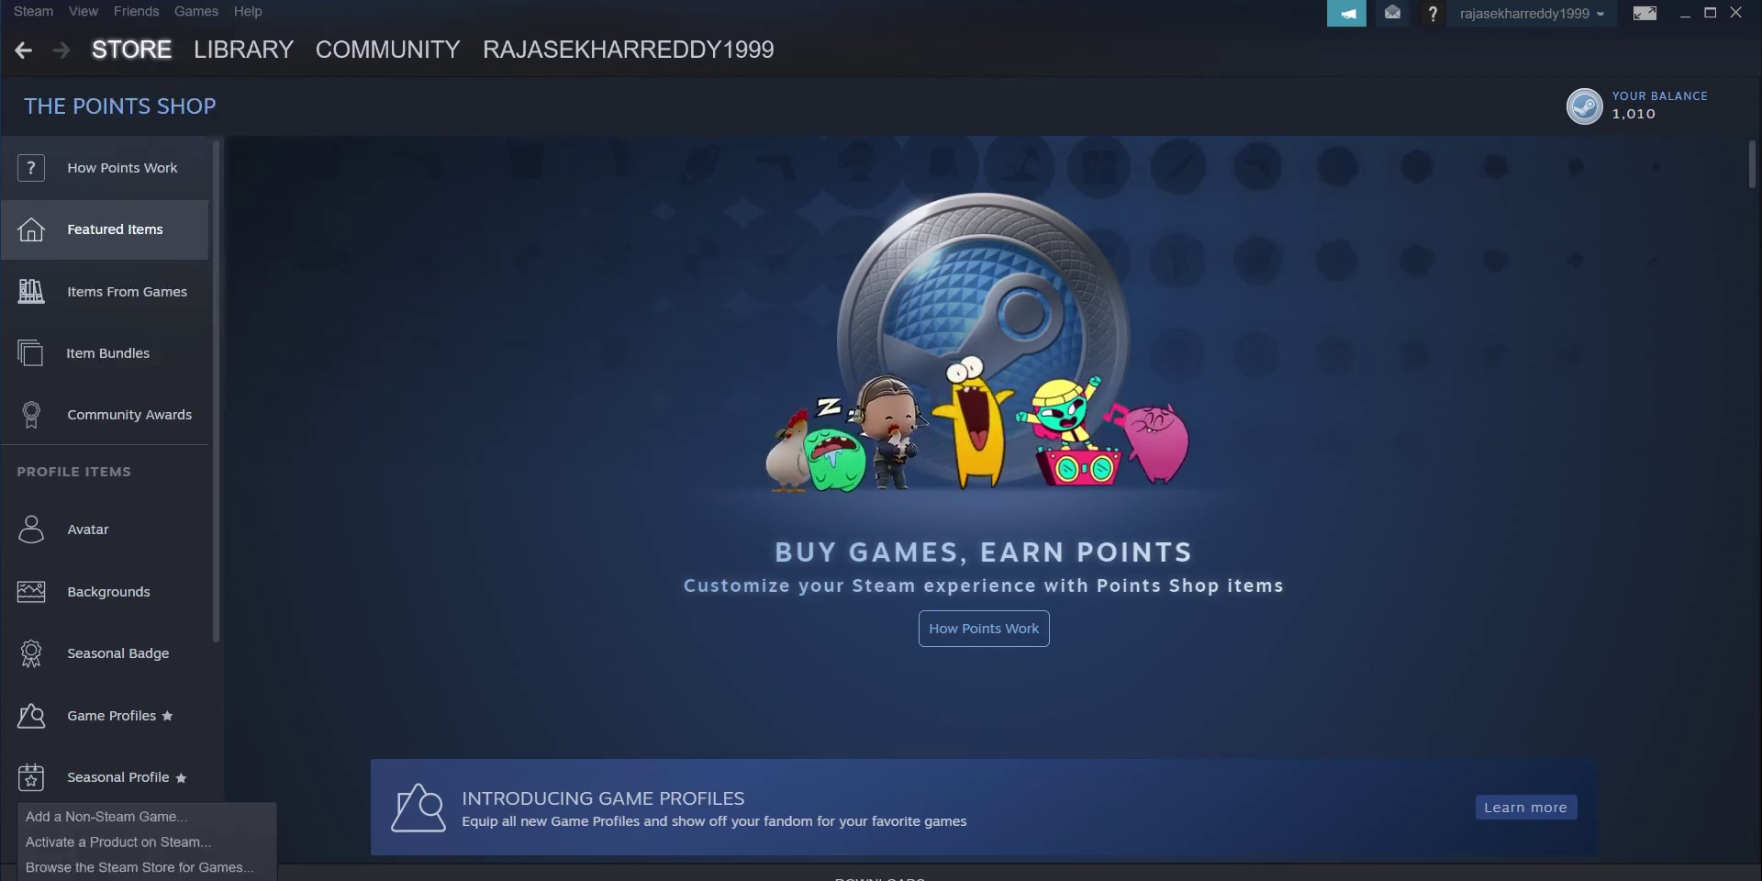
pyautogui.click(61, 868)
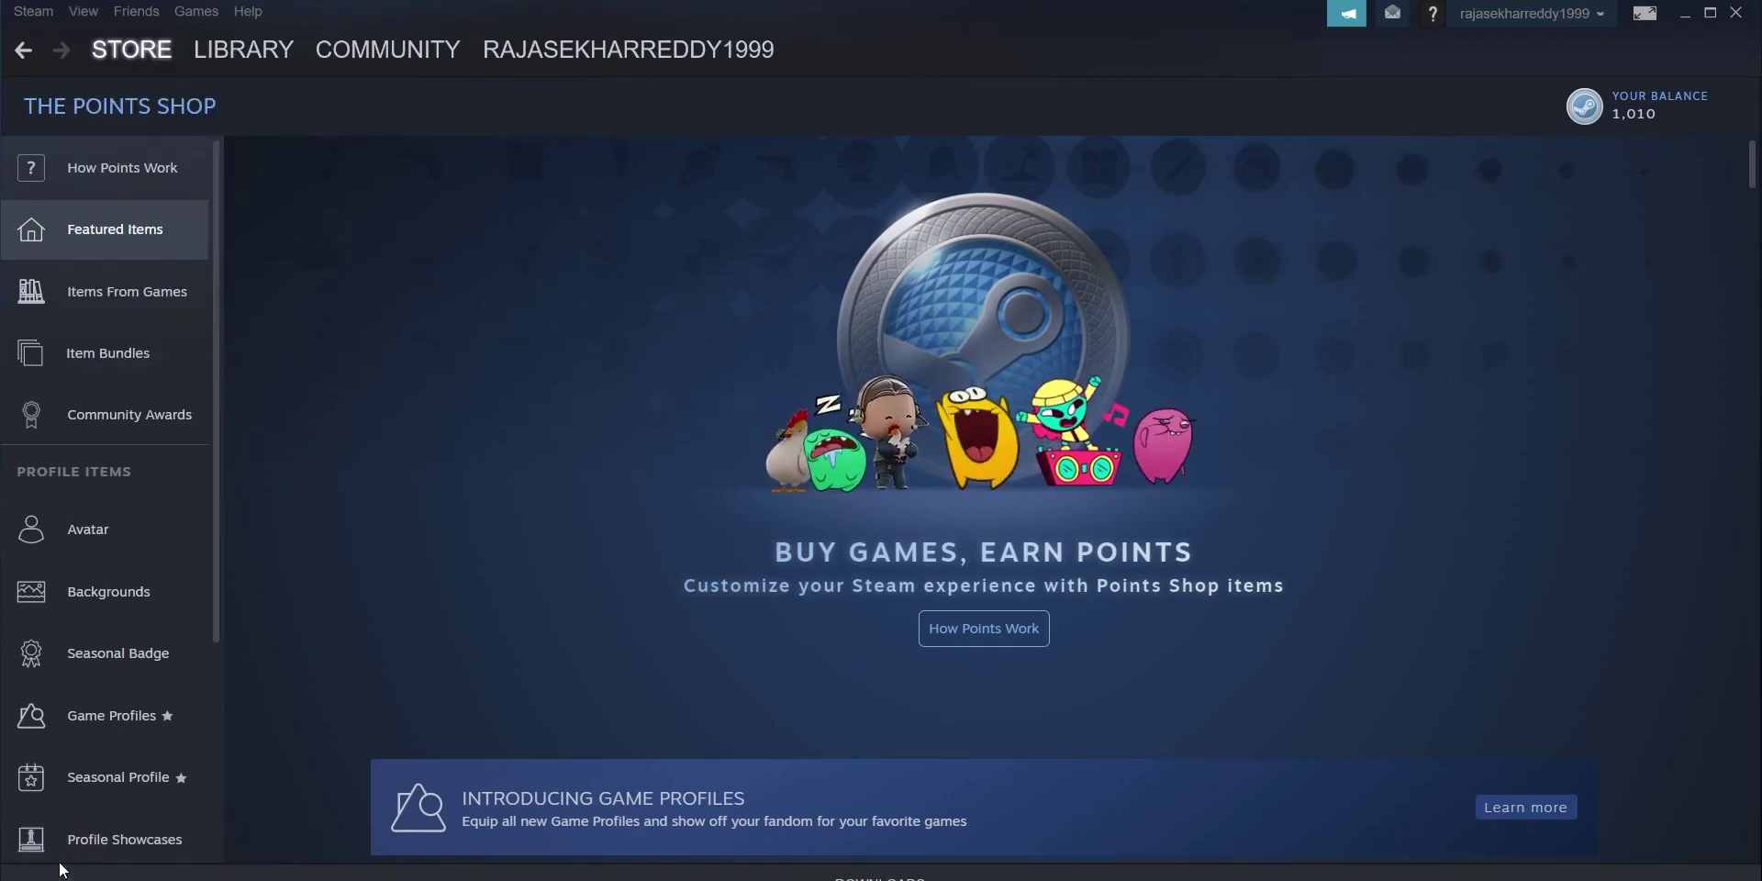